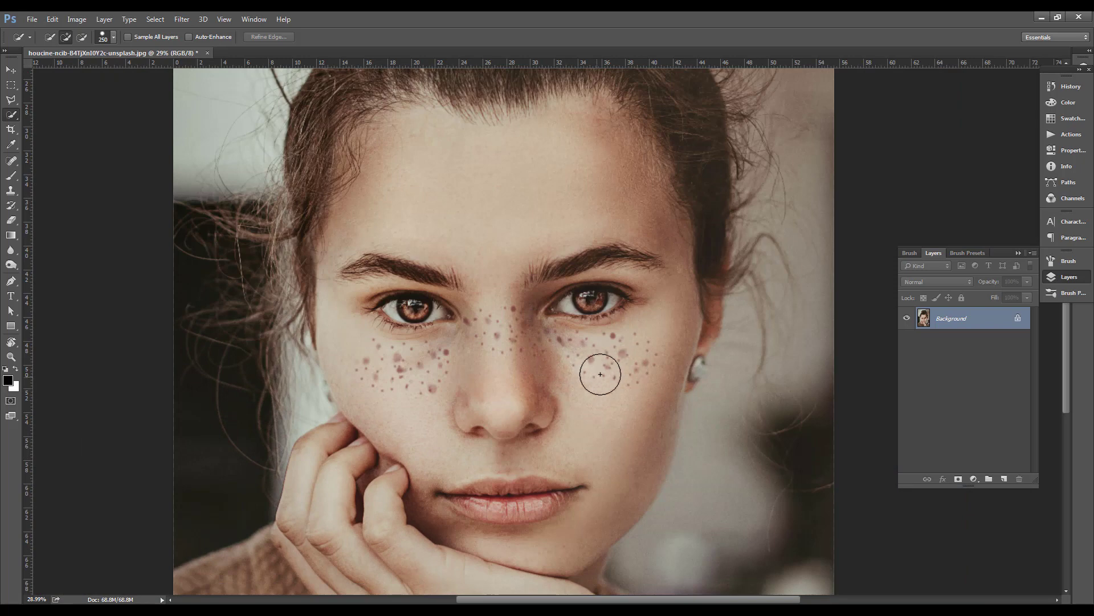
pyautogui.scroll(1, 591, 399)
pyautogui.moveTo(591, 403); pyautogui.dragTo(614, 375)
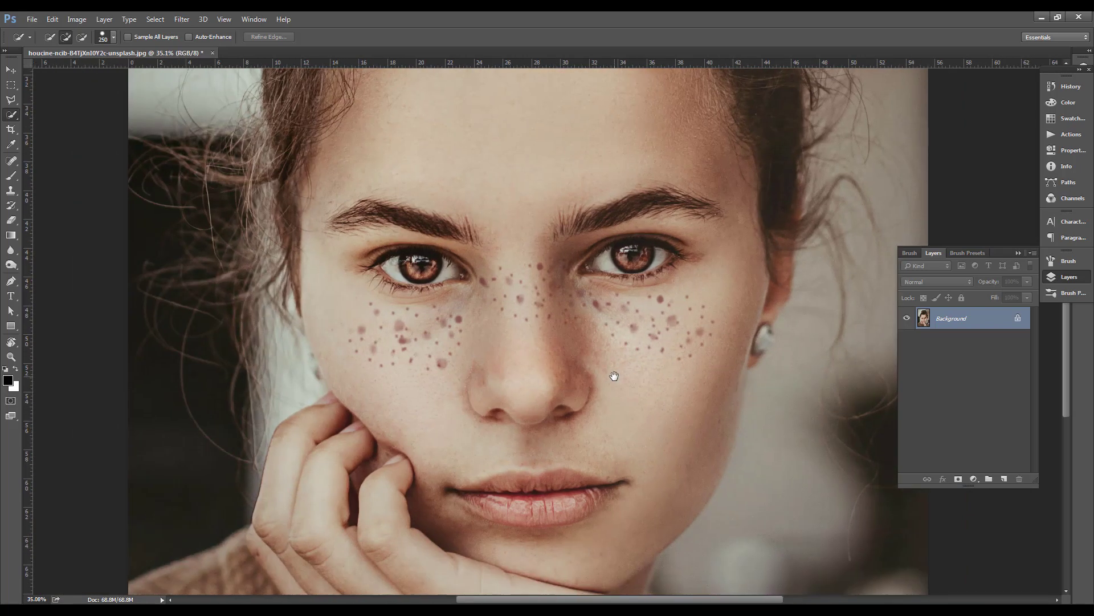
pyautogui.scroll(-1, 445, 360)
pyautogui.press('v')
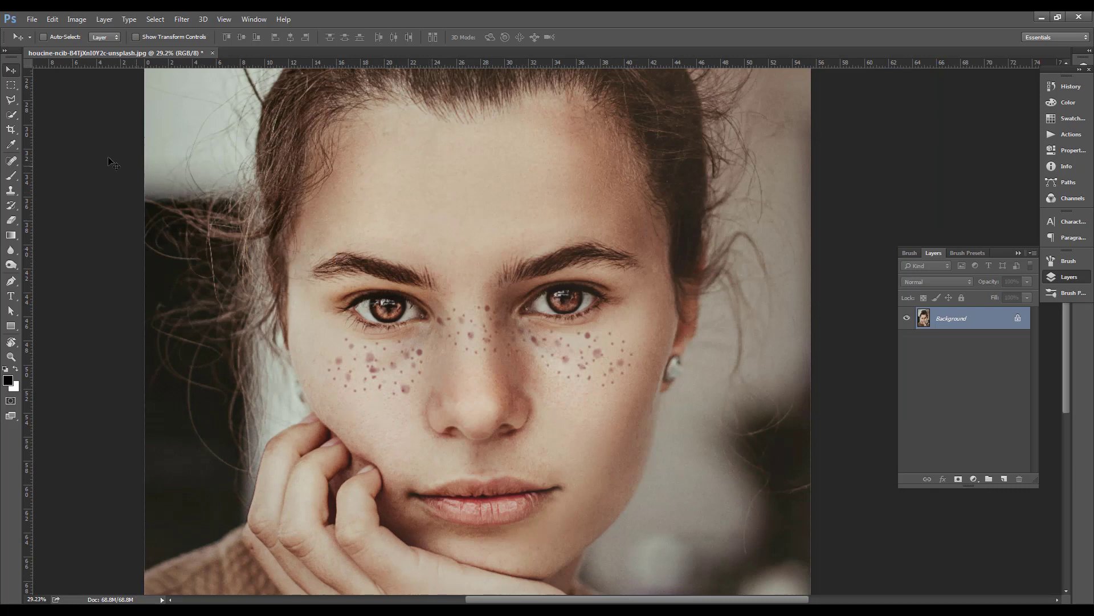
# Start selecting the face across the forehead with the Quick Selection tool
pyautogui.click(13, 116)
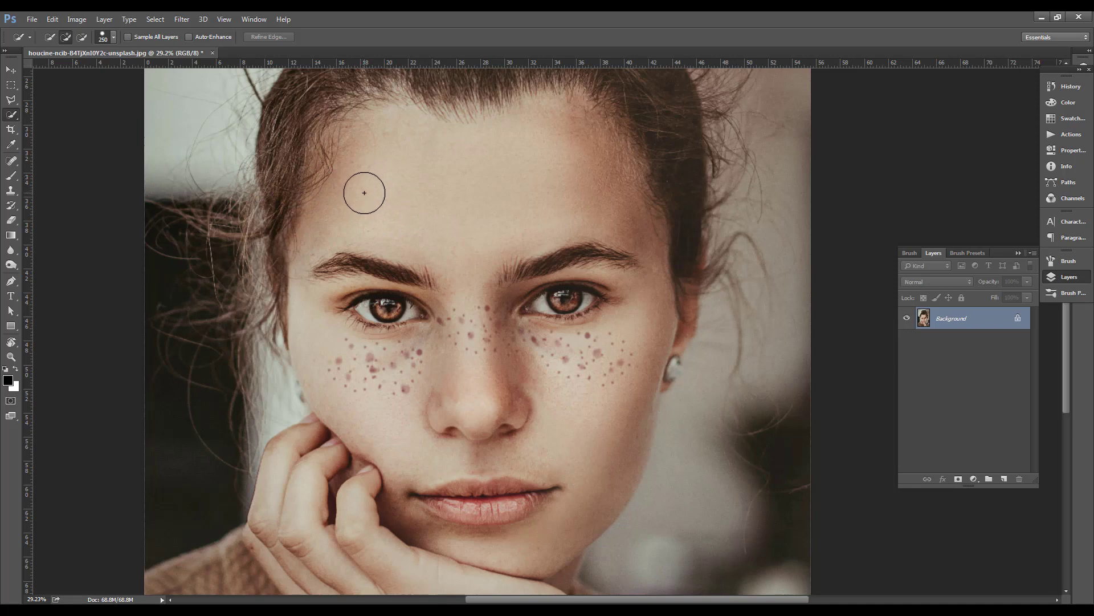
pyautogui.click(366, 210)
pyautogui.click(417, 164)
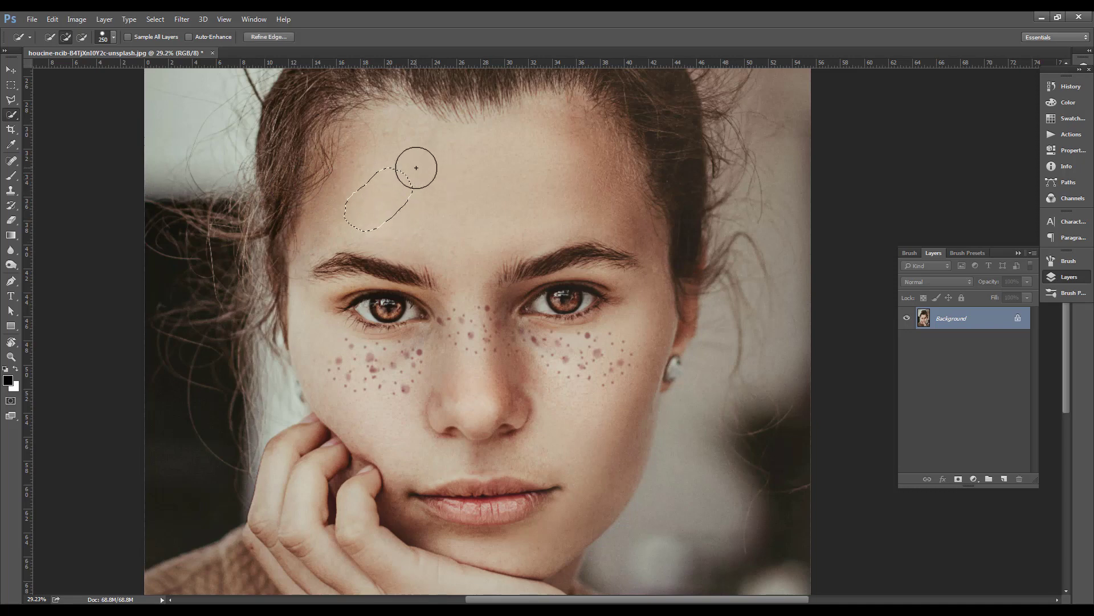
pyautogui.moveTo(514, 171)
pyautogui.mouseDown()
pyautogui.moveTo(574, 188)
pyautogui.moveTo(559, 194)
pyautogui.mouseUp()
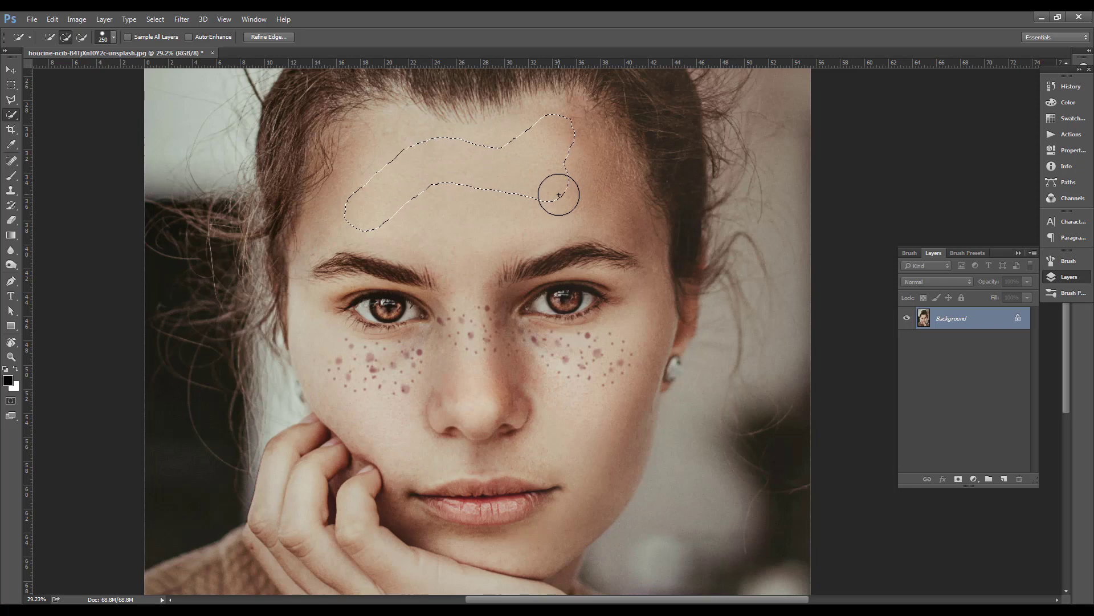
# Resize the Quick Selection brush to 400 and extend the selection over the whole face down to the chin
pyautogui.press(']')
pyautogui.press(']')
pyautogui.press(']')
pyautogui.press(']')
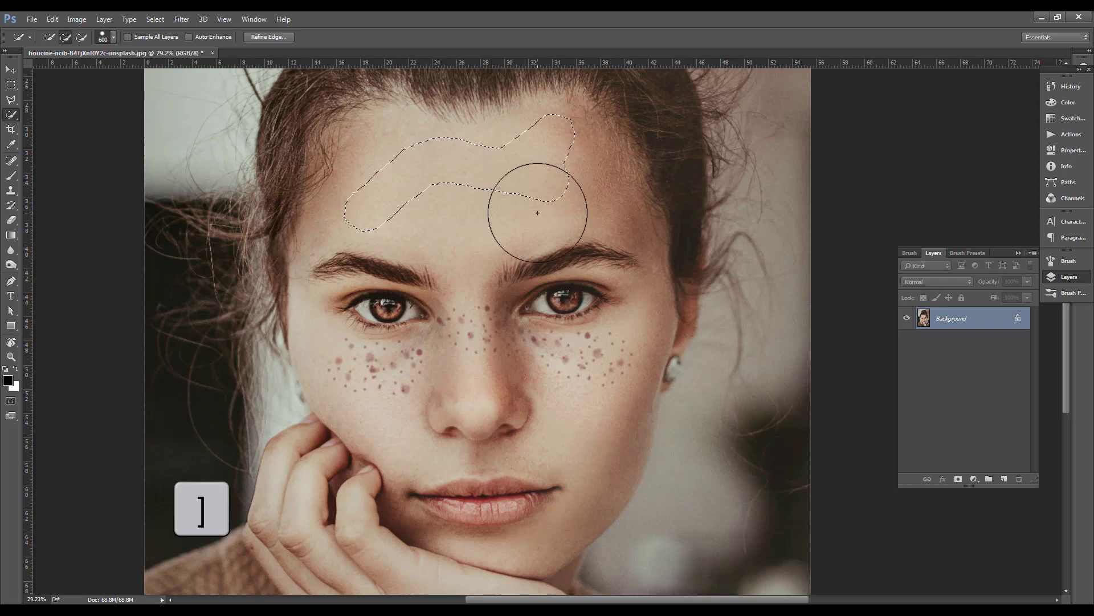
pyautogui.press(']')
pyautogui.press('[')
pyautogui.press('[')
pyautogui.press('[')
pyautogui.press('[')
pyautogui.press('[')
pyautogui.moveTo(538, 213)
pyautogui.mouseDown()
pyautogui.moveTo(523, 474)
pyautogui.moveTo(529, 496)
pyautogui.moveTo(563, 483)
pyautogui.moveTo(421, 480)
pyautogui.mouseUp()
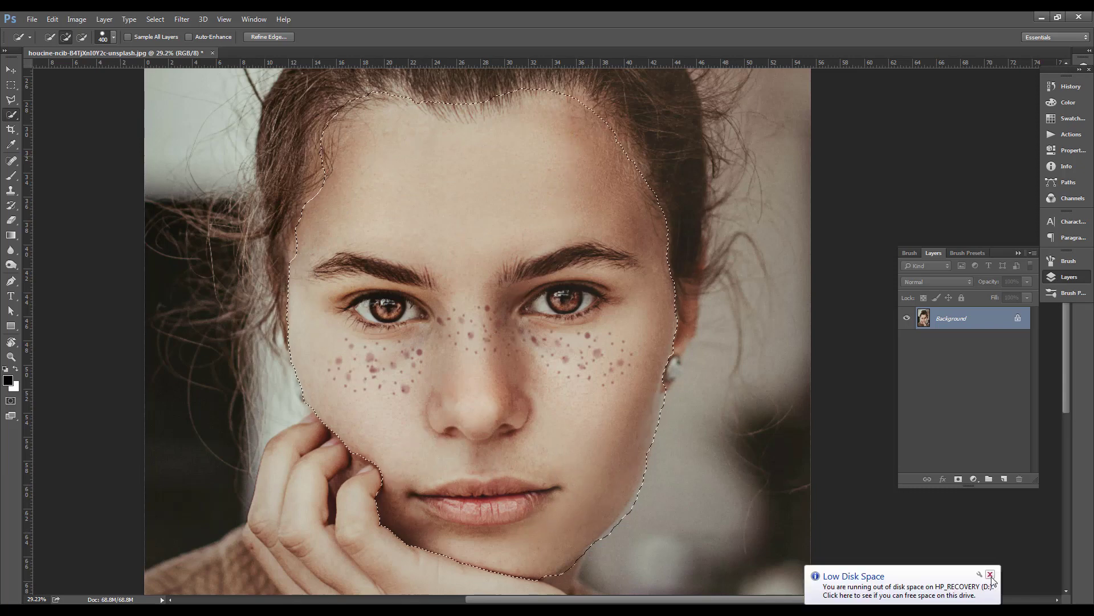
pyautogui.click(991, 576)
# Copy the selected face onto a new layer
pyautogui.scroll(-1, 463, 263)
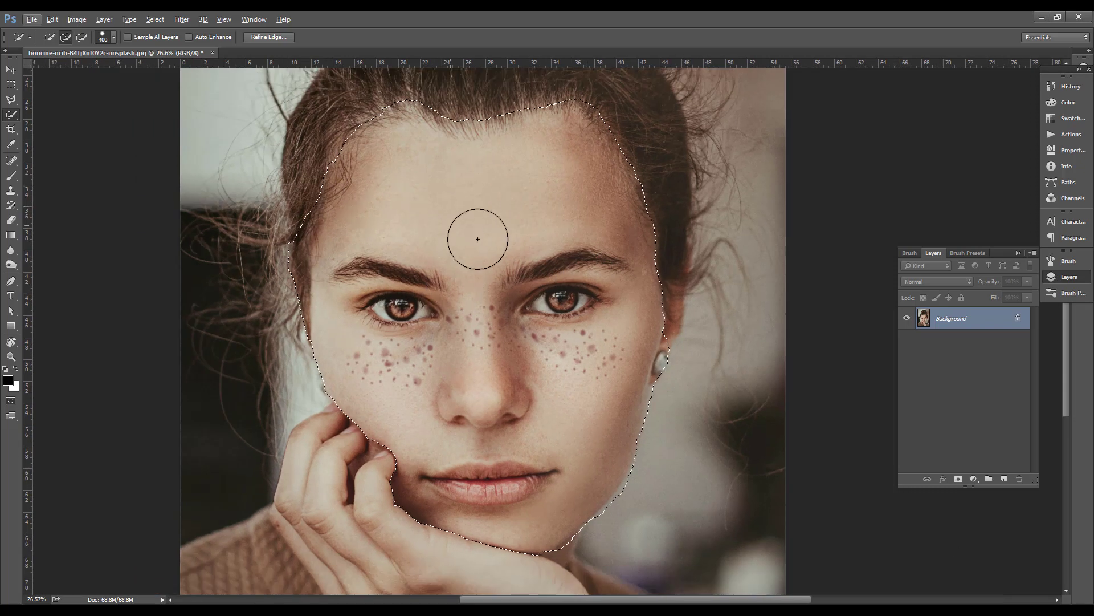
pyautogui.scroll(-1, 547, 419)
pyautogui.moveTo(525, 283); pyautogui.dragTo(515, 284)
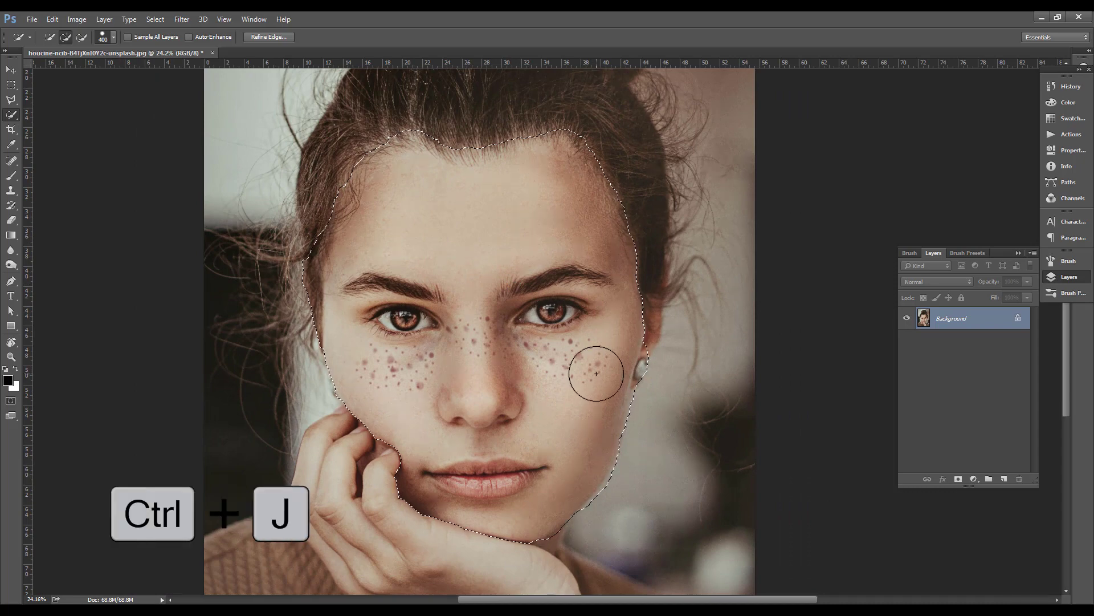
pyautogui.hotkey('ctrl', 'j')
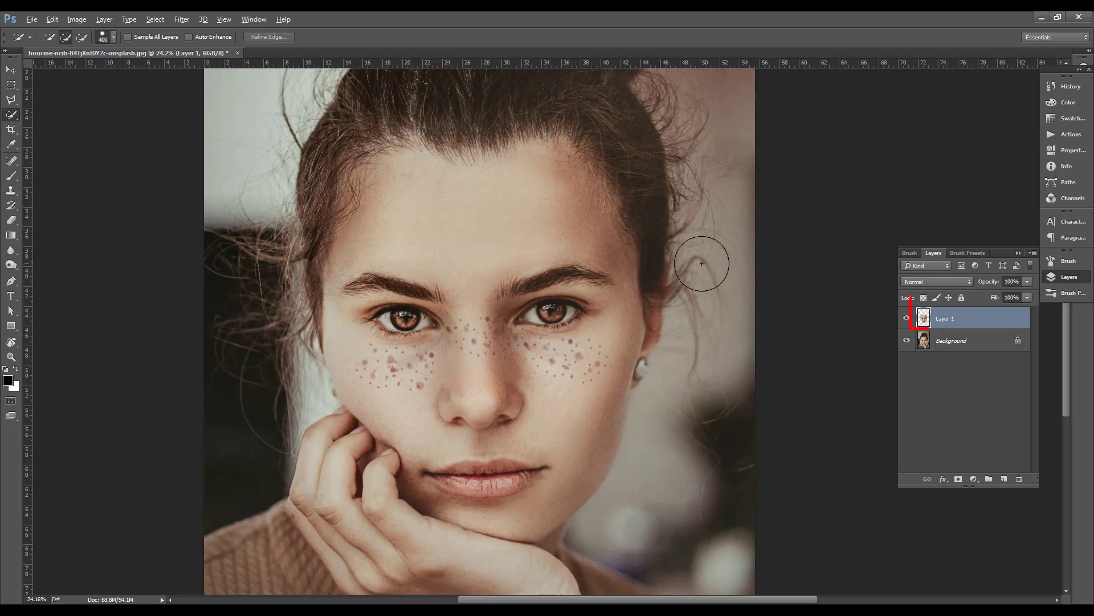
# Hide the Background layer and inspect the isolated face on Layer 1
pyautogui.scroll(2, 741, 273)
pyautogui.moveTo(621, 357); pyautogui.dragTo(630, 373)
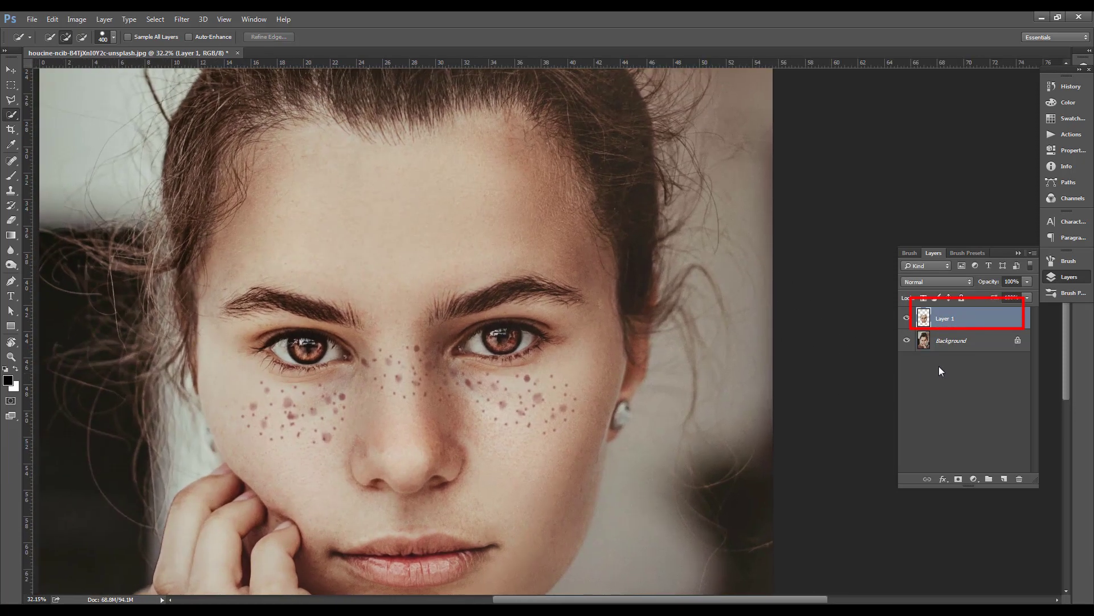
pyautogui.click(907, 341)
pyautogui.scroll(-1, 593, 366)
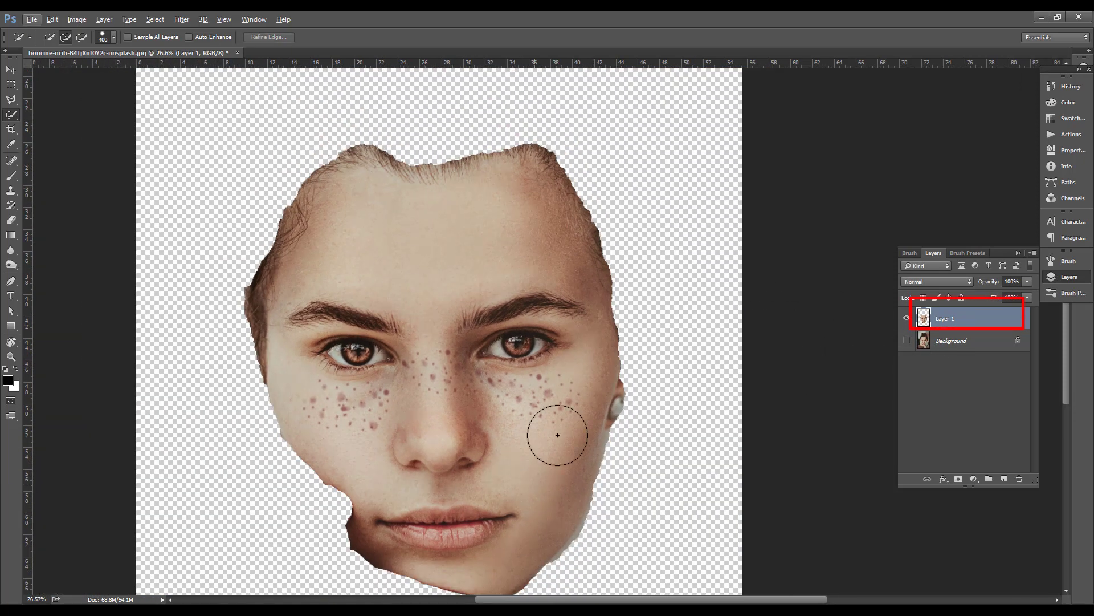
pyautogui.scroll(-2, 547, 285)
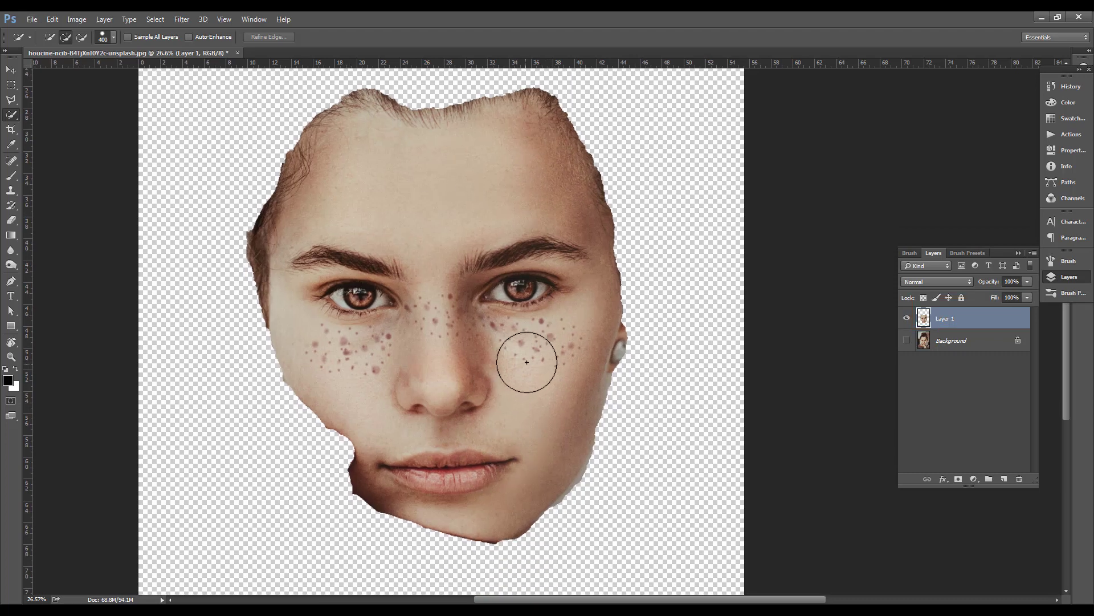
pyautogui.scroll(2, 536, 311)
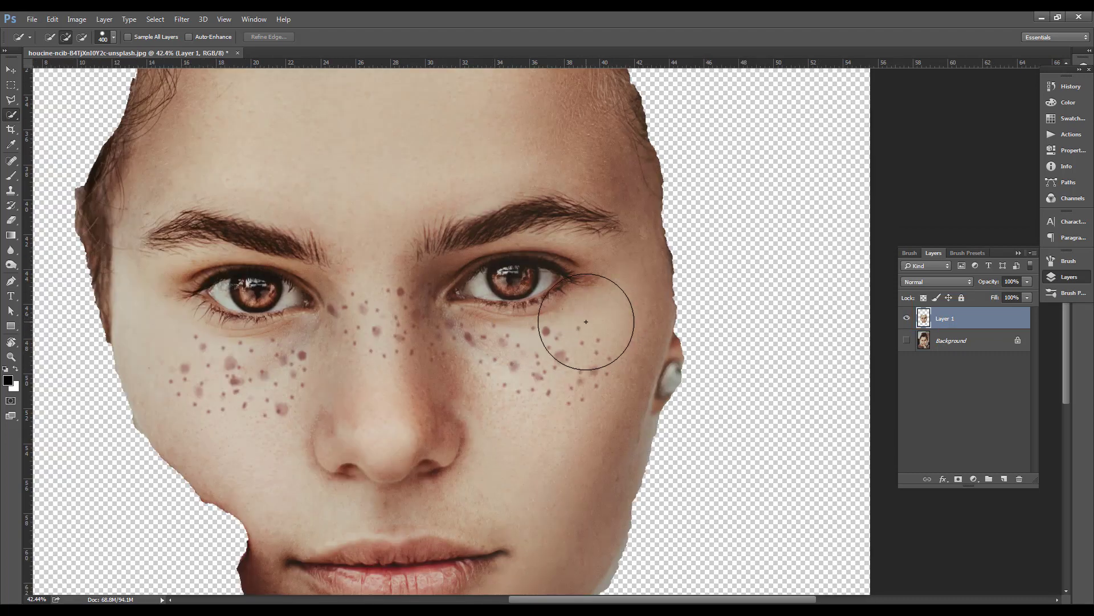
pyautogui.scroll(-1, 570, 325)
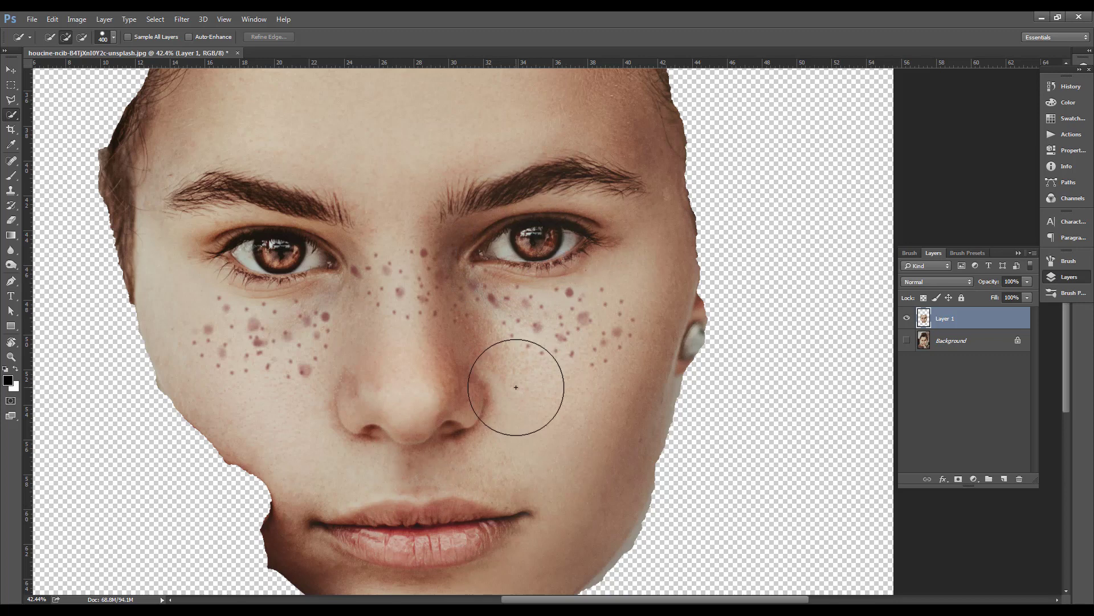
pyautogui.scroll(-1, 516, 387)
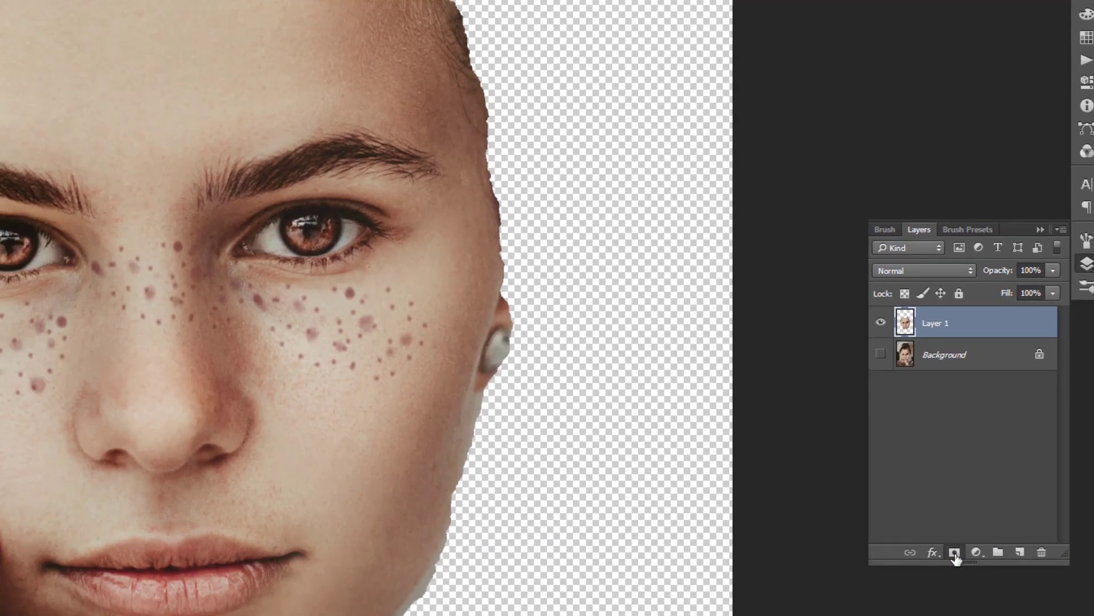
# Add a layer mask to Layer 1 and paint out the woman's left eye with a black brush at size 77
pyautogui.click(953, 588)
pyautogui.press('b')
pyautogui.scroll(3, 421, 317)
pyautogui.moveTo(447, 319); pyautogui.dragTo(474, 321)
pyautogui.scroll(-3, 465, 331)
pyautogui.hscroll(2, 315, 336)
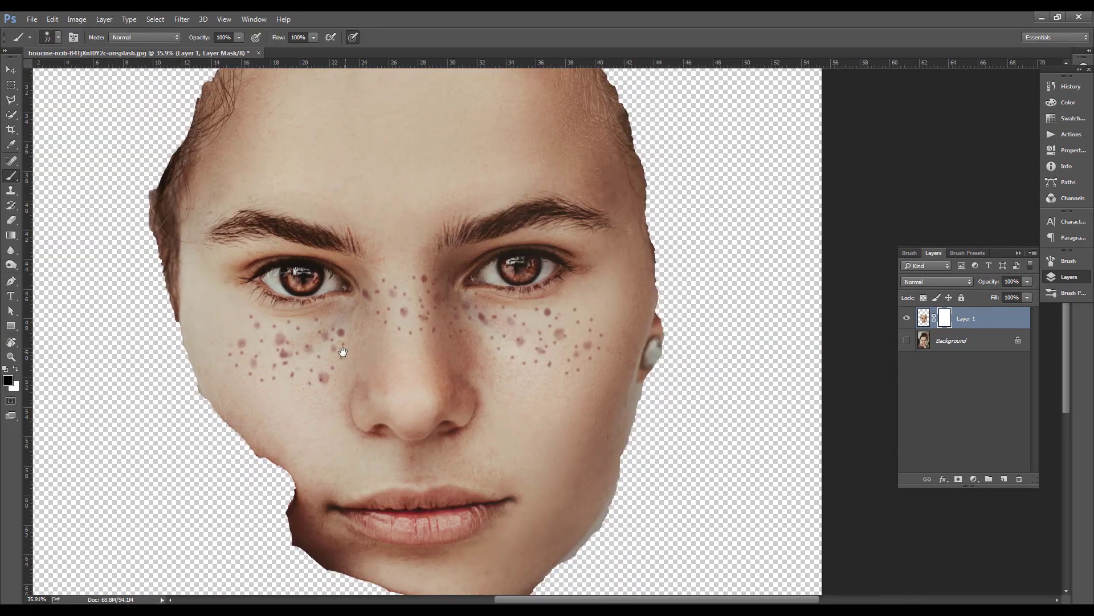
pyautogui.moveTo(497, 285)
pyautogui.mouseDown()
pyautogui.moveTo(533, 262)
pyautogui.moveTo(520, 258)
pyautogui.moveTo(506, 266)
pyautogui.moveTo(554, 268)
pyautogui.mouseUp()
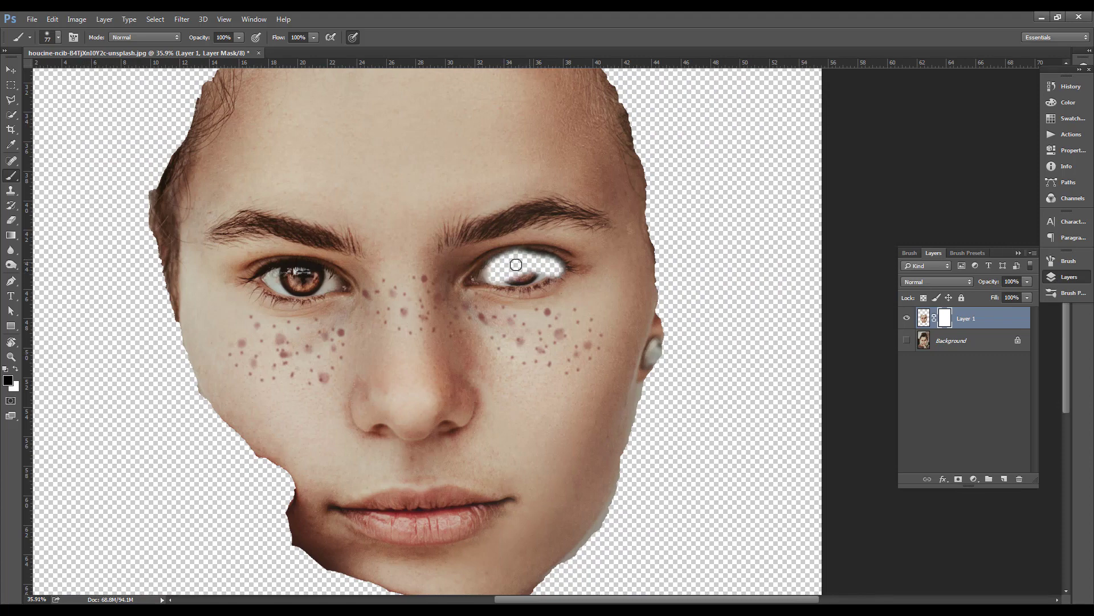
# Paint the other eye and both eyebrows out of the face on Layer 1's mask with the black brush
pyautogui.scroll(4, 516, 265)
pyautogui.moveTo(422, 285)
pyautogui.mouseDown()
pyautogui.moveTo(562, 262)
pyautogui.moveTo(628, 277)
pyautogui.moveTo(390, 317)
pyautogui.moveTo(438, 263)
pyautogui.moveTo(479, 248)
pyautogui.moveTo(579, 246)
pyautogui.moveTo(662, 277)
pyautogui.moveTo(609, 323)
pyautogui.moveTo(534, 341)
pyautogui.moveTo(372, 321)
pyautogui.moveTo(425, 280)
pyautogui.moveTo(492, 257)
pyautogui.mouseUp()
pyautogui.scroll(-2, 492, 257)
pyautogui.moveTo(379, 269)
pyautogui.mouseDown()
pyautogui.moveTo(534, 222)
pyautogui.moveTo(667, 231)
pyautogui.moveTo(638, 210)
pyautogui.moveTo(396, 268)
pyautogui.moveTo(387, 250)
pyautogui.moveTo(416, 223)
pyautogui.moveTo(545, 196)
pyautogui.moveTo(464, 210)
pyautogui.moveTo(507, 189)
pyautogui.moveTo(630, 189)
pyautogui.moveTo(667, 217)
pyautogui.mouseUp()
pyautogui.scroll(-2, 667, 217)
pyautogui.moveTo(377, 293)
pyautogui.mouseDown()
pyautogui.moveTo(304, 276)
pyautogui.moveTo(274, 288)
pyautogui.moveTo(274, 309)
pyautogui.moveTo(380, 329)
pyautogui.moveTo(461, 317)
pyautogui.moveTo(282, 269)
pyautogui.moveTo(260, 274)
pyautogui.moveTo(293, 259)
pyautogui.moveTo(390, 260)
pyautogui.moveTo(456, 303)
pyautogui.moveTo(238, 289)
pyautogui.moveTo(235, 301)
pyautogui.moveTo(304, 338)
pyautogui.moveTo(385, 340)
pyautogui.moveTo(462, 318)
pyautogui.moveTo(461, 296)
pyautogui.moveTo(387, 267)
pyautogui.moveTo(261, 265)
pyautogui.moveTo(216, 283)
pyautogui.moveTo(280, 316)
pyautogui.mouseUp()
pyautogui.scroll(2, 272, 287)
pyautogui.scroll(-3, 362, 300)
pyautogui.moveTo(446, 244)
pyautogui.mouseDown()
pyautogui.moveTo(383, 224)
pyautogui.moveTo(248, 217)
pyautogui.moveTo(225, 226)
pyautogui.moveTo(403, 234)
pyautogui.moveTo(249, 196)
pyautogui.moveTo(350, 190)
pyautogui.moveTo(420, 225)
pyautogui.moveTo(255, 208)
pyautogui.mouseUp()
pyautogui.scroll(-2, 479, 262)
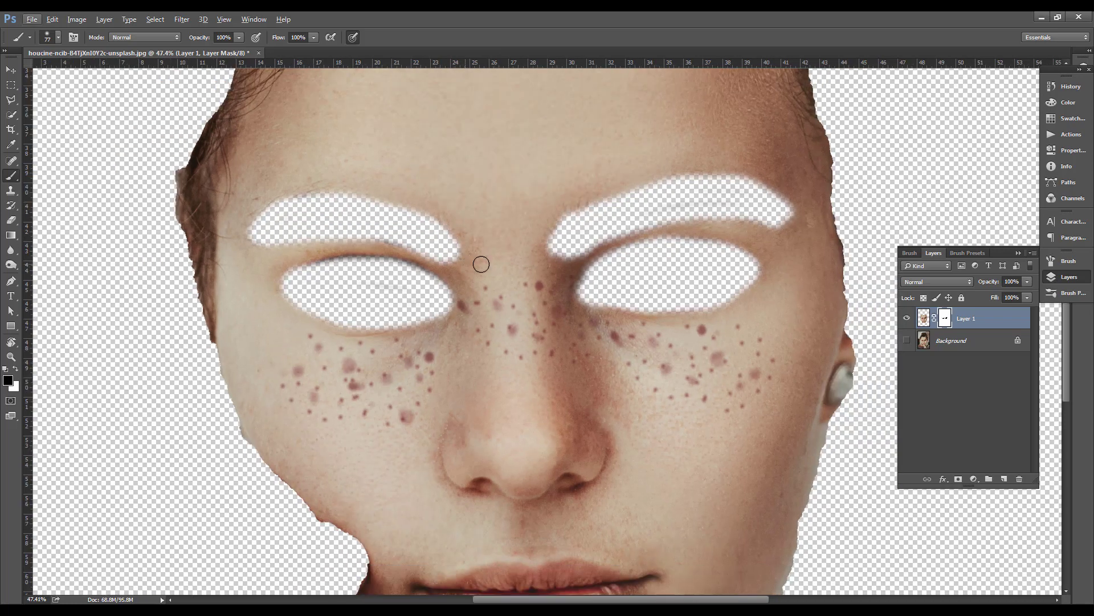
# Mask out the lips and nostrils on Layer 1 with the black brush
pyautogui.moveTo(481, 264); pyautogui.dragTo(379, 264)
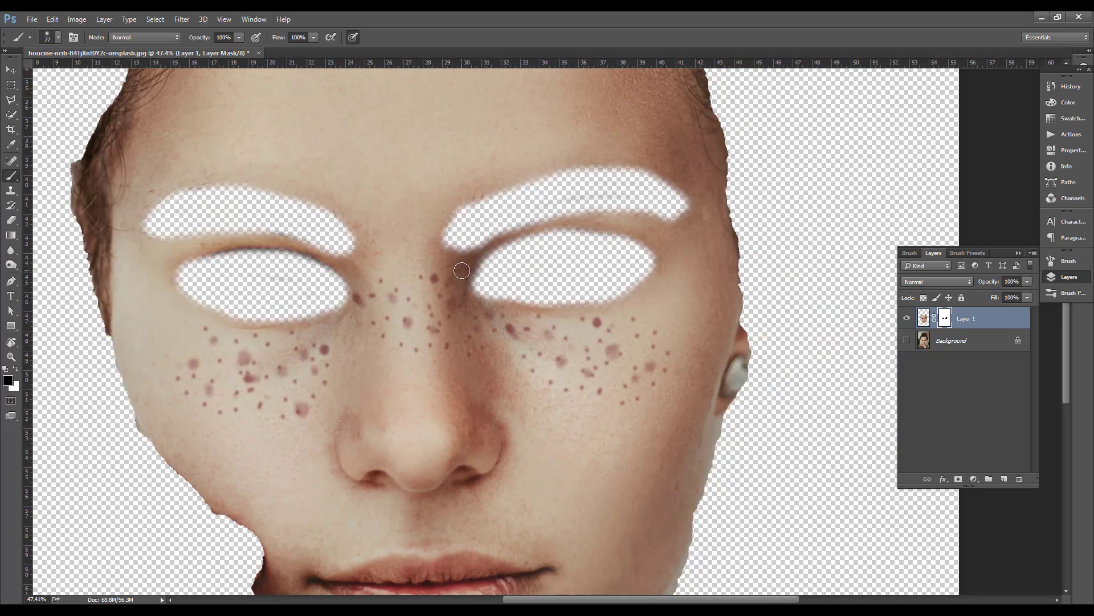
pyautogui.scroll(-3, 542, 302)
pyautogui.moveTo(608, 211); pyautogui.dragTo(540, 327)
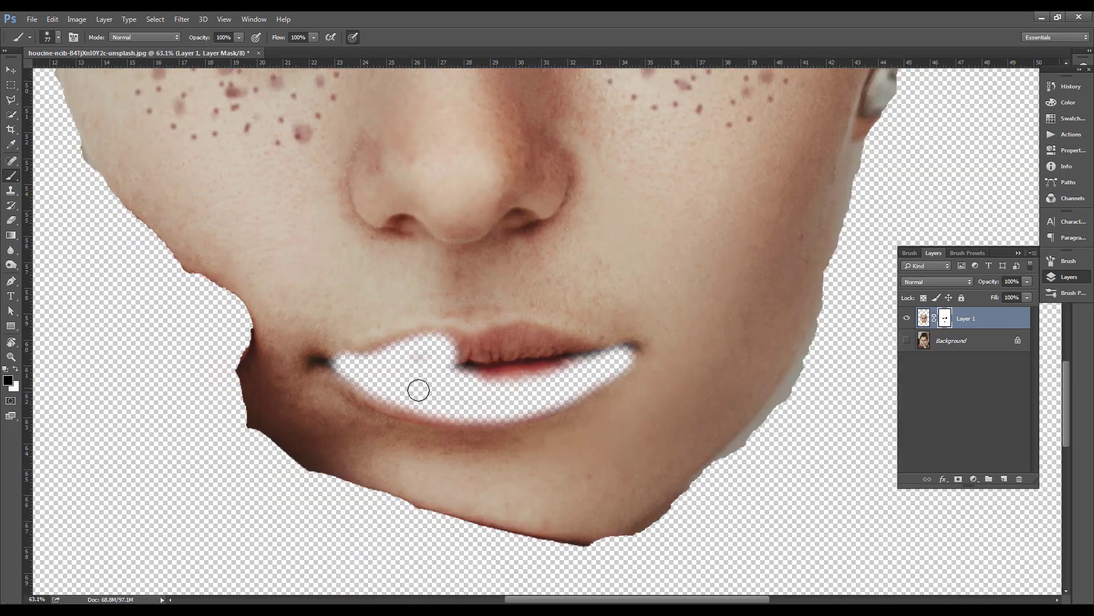
pyautogui.moveTo(418, 389); pyautogui.dragTo(556, 384)
pyautogui.moveTo(445, 369)
pyautogui.mouseDown()
pyautogui.moveTo(482, 356)
pyautogui.moveTo(525, 362)
pyautogui.moveTo(500, 334)
pyautogui.mouseUp()
pyautogui.moveTo(371, 375)
pyautogui.mouseDown()
pyautogui.moveTo(483, 326)
pyautogui.moveTo(489, 310)
pyautogui.moveTo(477, 324)
pyautogui.moveTo(421, 318)
pyautogui.mouseUp()
pyautogui.scroll(-2, 513, 329)
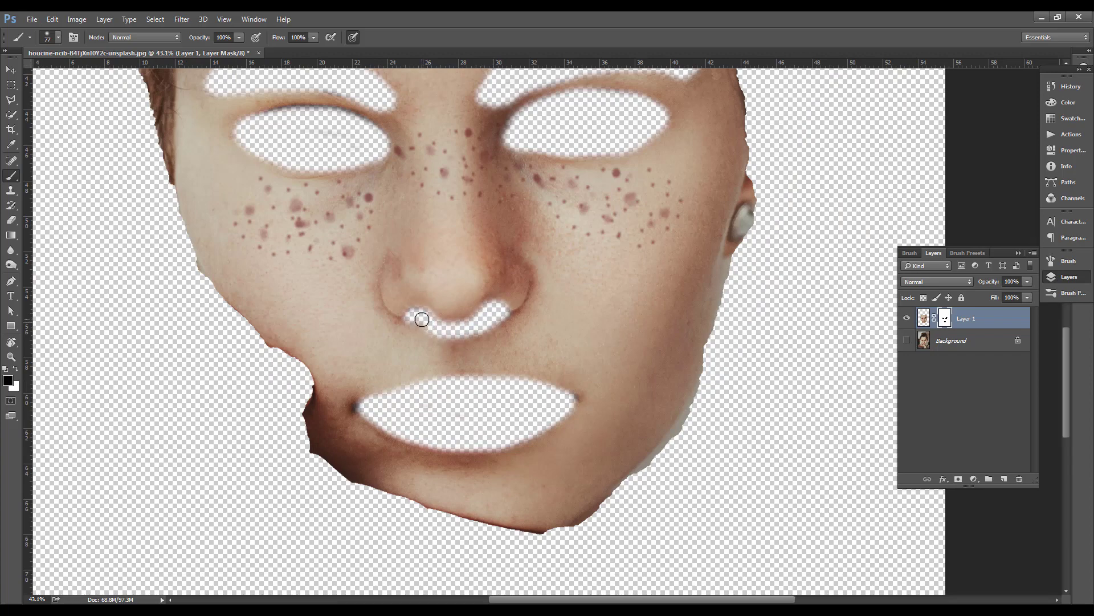
# Enlarge the brush to 157 and paint away the hair along the temples and hairline on Layer 1's mask
pyautogui.scroll(-2, 316, 278)
pyautogui.rightClick(436, 273)
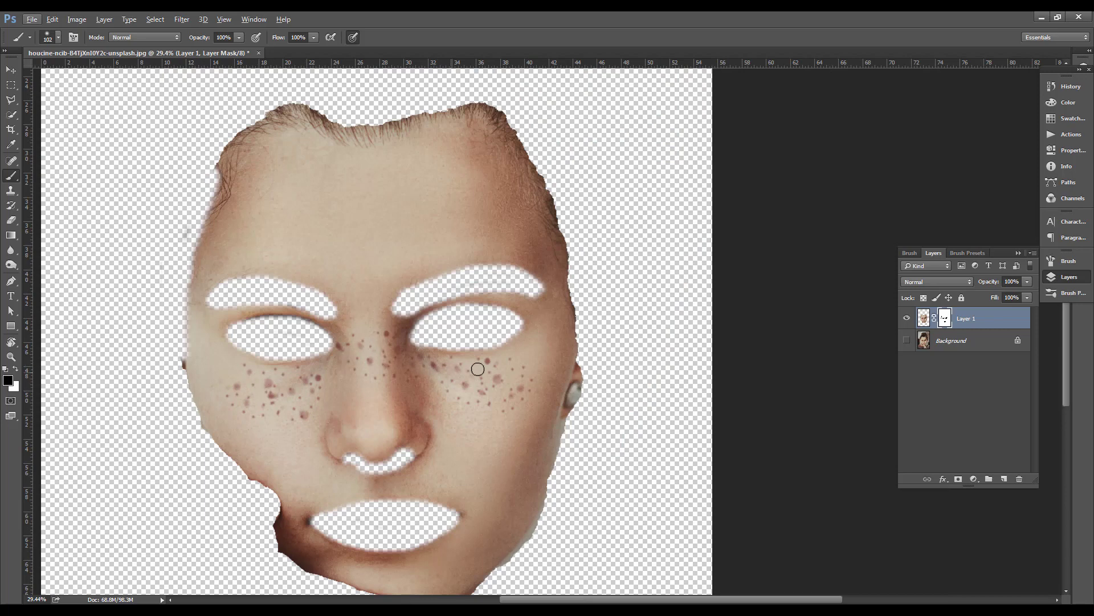
pyautogui.press(']')
pyautogui.press(']')
pyautogui.moveTo(561, 313)
pyautogui.mouseDown()
pyautogui.moveTo(531, 206)
pyautogui.moveTo(547, 169)
pyautogui.moveTo(518, 122)
pyautogui.moveTo(471, 102)
pyautogui.moveTo(243, 126)
pyautogui.moveTo(203, 226)
pyautogui.mouseUp()
pyautogui.scroll(4, 315, 125)
pyautogui.moveTo(344, 177); pyautogui.dragTo(371, 198)
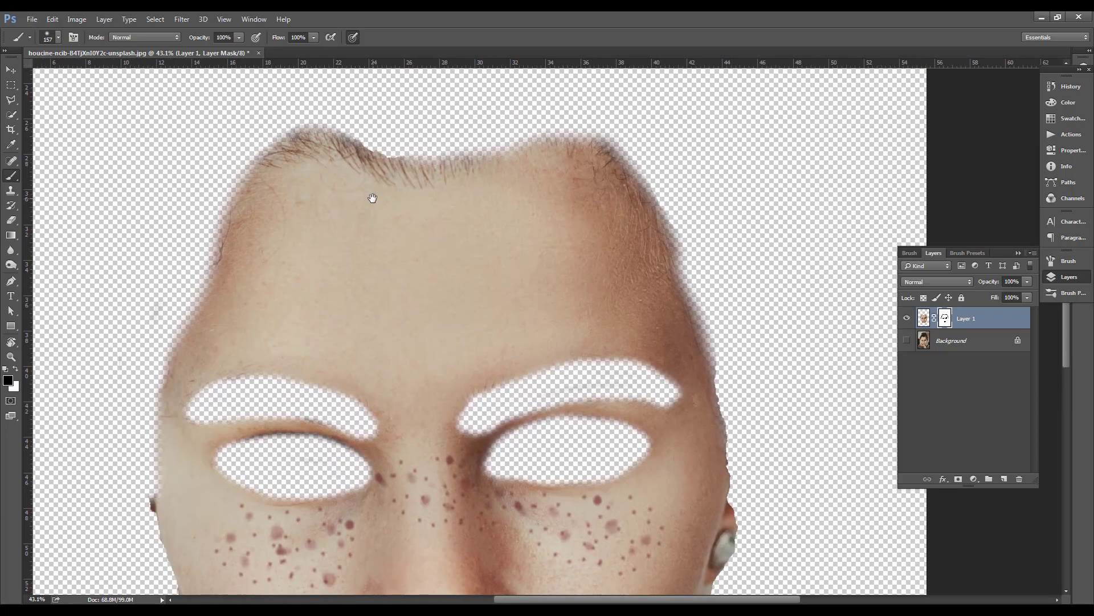
pyautogui.moveTo(301, 126)
pyautogui.mouseDown()
pyautogui.moveTo(428, 159)
pyautogui.moveTo(498, 149)
pyautogui.moveTo(678, 224)
pyautogui.moveTo(690, 254)
pyautogui.moveTo(225, 208)
pyautogui.mouseUp()
pyautogui.scroll(-4, 179, 281)
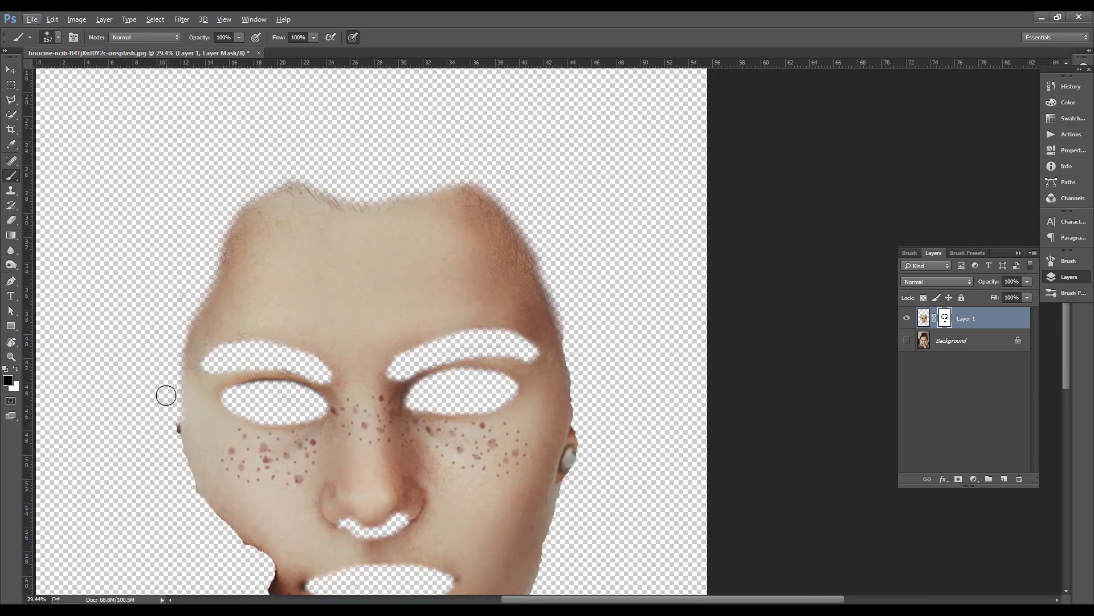
# Paint away the ear and soften the remaining cheek, jaw and chin edges on Layer 1's mask
pyautogui.scroll(2, 269, 425)
pyautogui.moveTo(265, 416)
pyautogui.mouseDown()
pyautogui.moveTo(415, 480)
pyautogui.moveTo(537, 479)
pyautogui.moveTo(507, 489)
pyautogui.moveTo(595, 409)
pyautogui.moveTo(685, 170)
pyautogui.mouseUp()
pyautogui.moveTo(627, 268); pyautogui.dragTo(449, 400)
pyautogui.scroll(-2, 449, 400)
pyautogui.scroll(1, 483, 158)
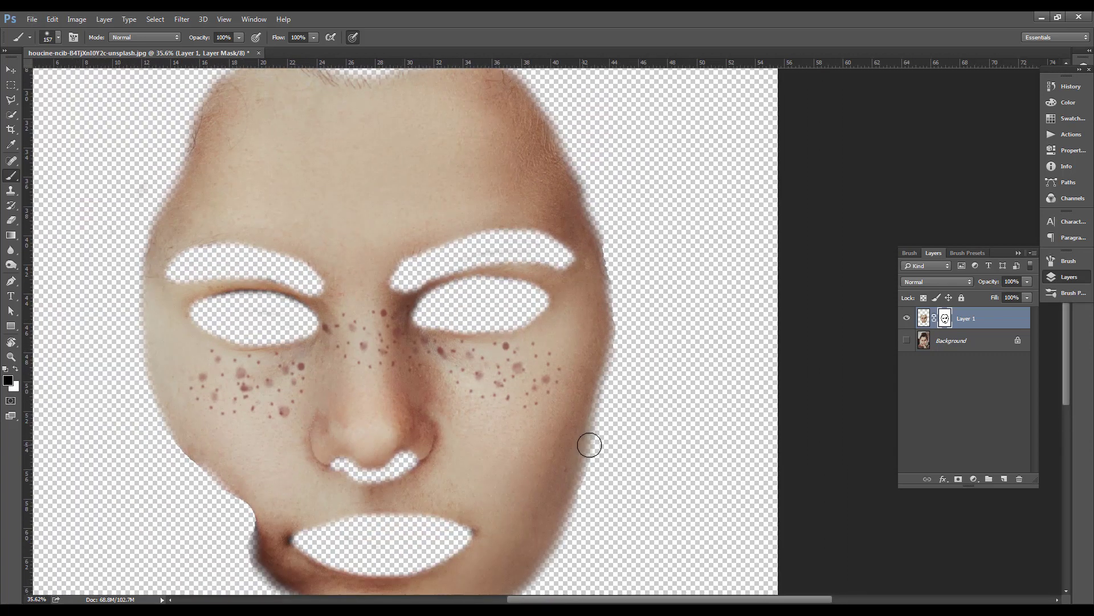
pyautogui.moveTo(582, 426); pyautogui.dragTo(585, 345)
# Compare the masked face with the Background layer shown and hidden, then leave the Background layer visible
pyautogui.hotkey('ctrl', '0')
pyautogui.click(906, 341)
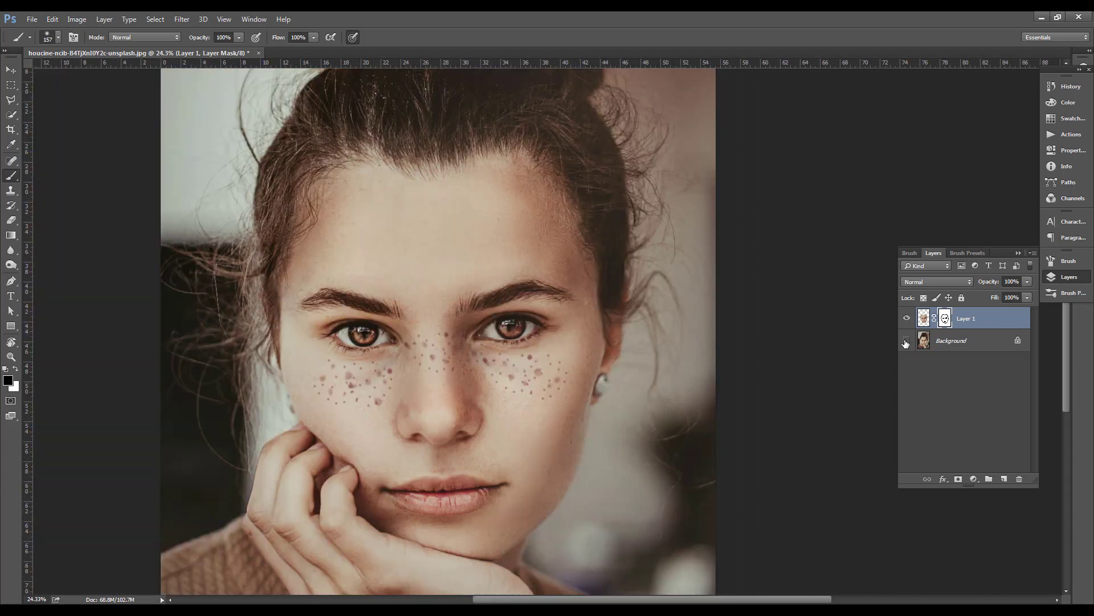
pyautogui.click(906, 341)
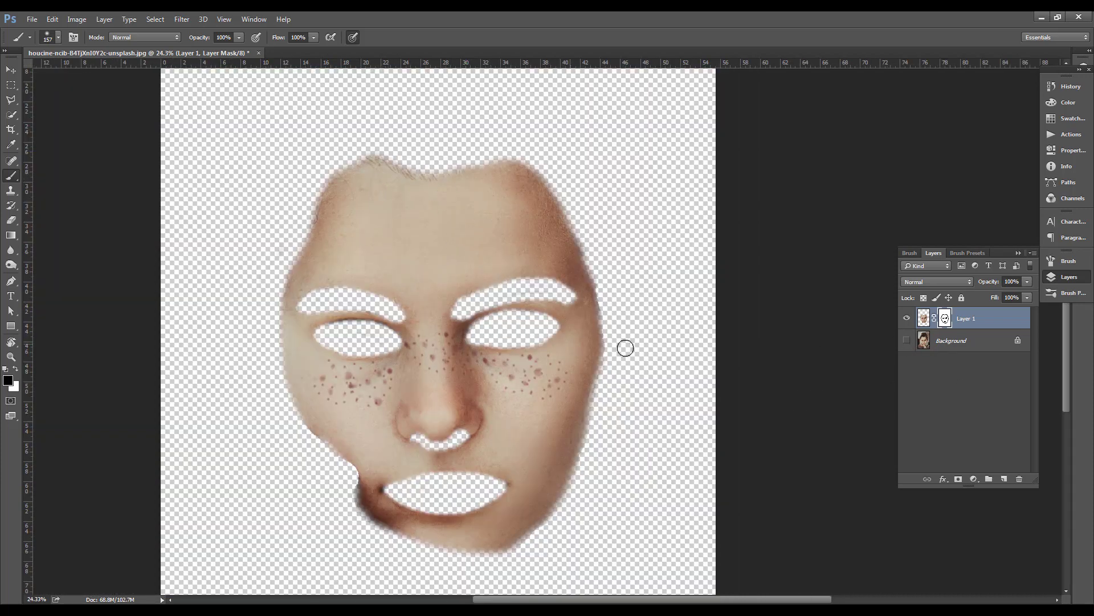
pyautogui.hotkey('ctrl', '+')
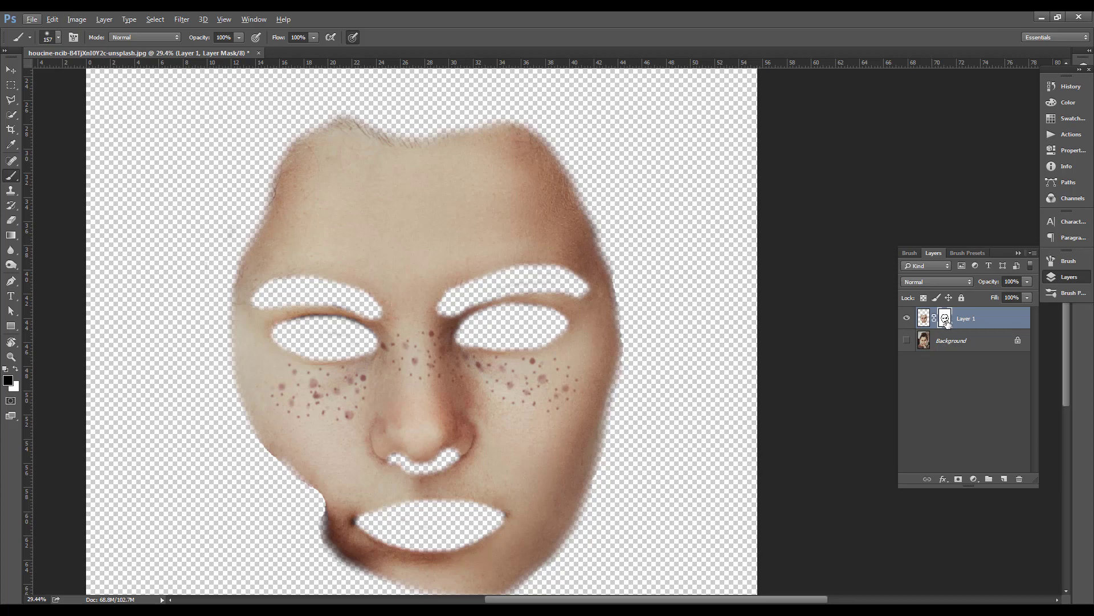
pyautogui.scroll(-1, 546, 296)
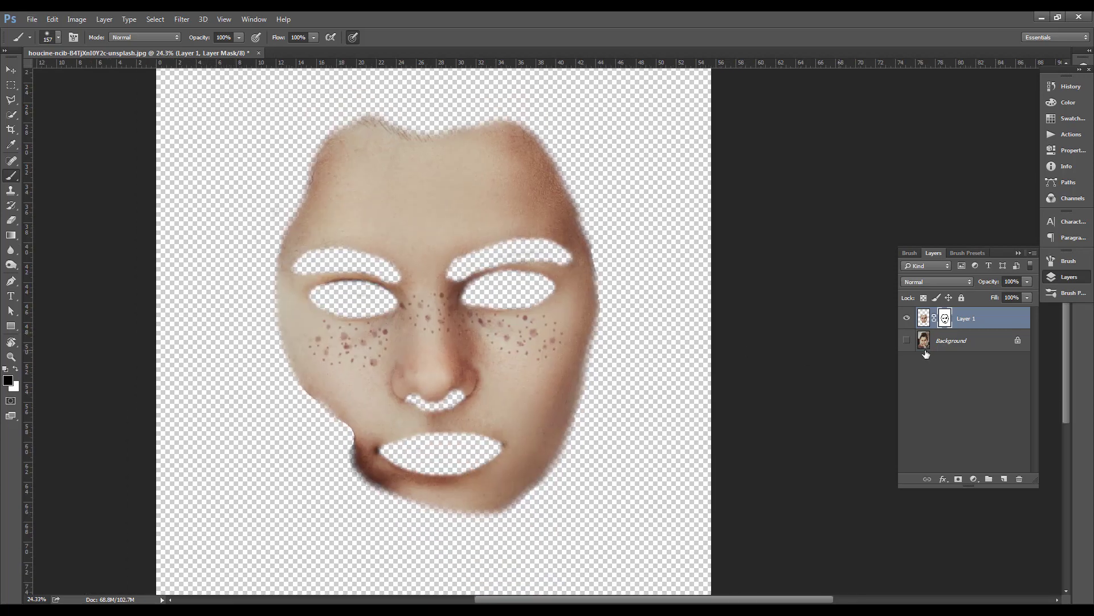
pyautogui.click(907, 341)
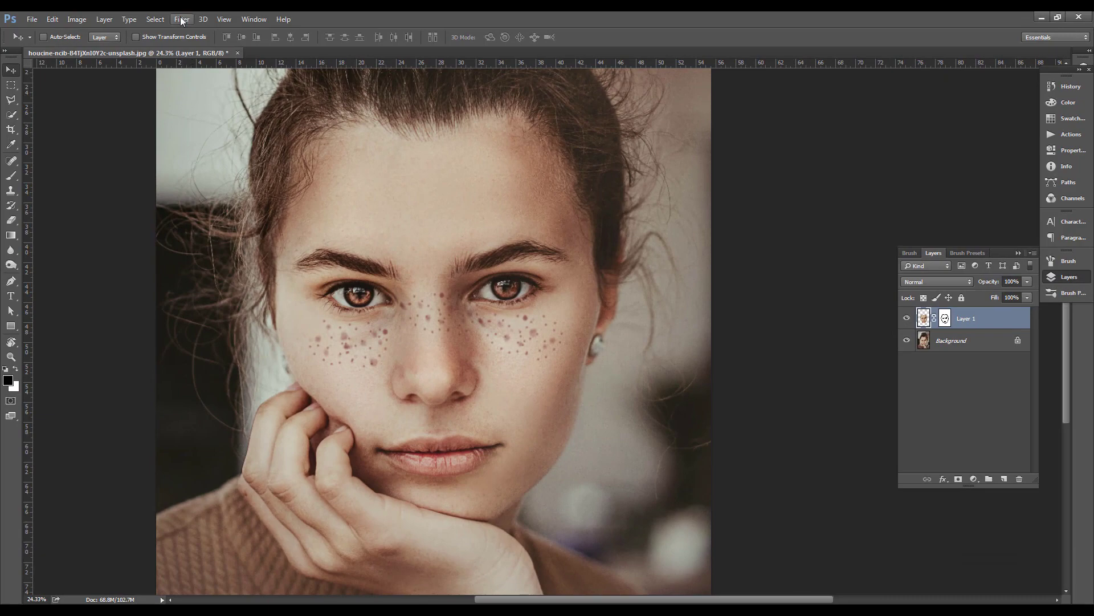
# Apply a Surface Blur to Layer 1 with a radius of 7 pixels and a threshold of 12 levels
pyautogui.click(182, 21)
pyautogui.moveTo(214, 132)
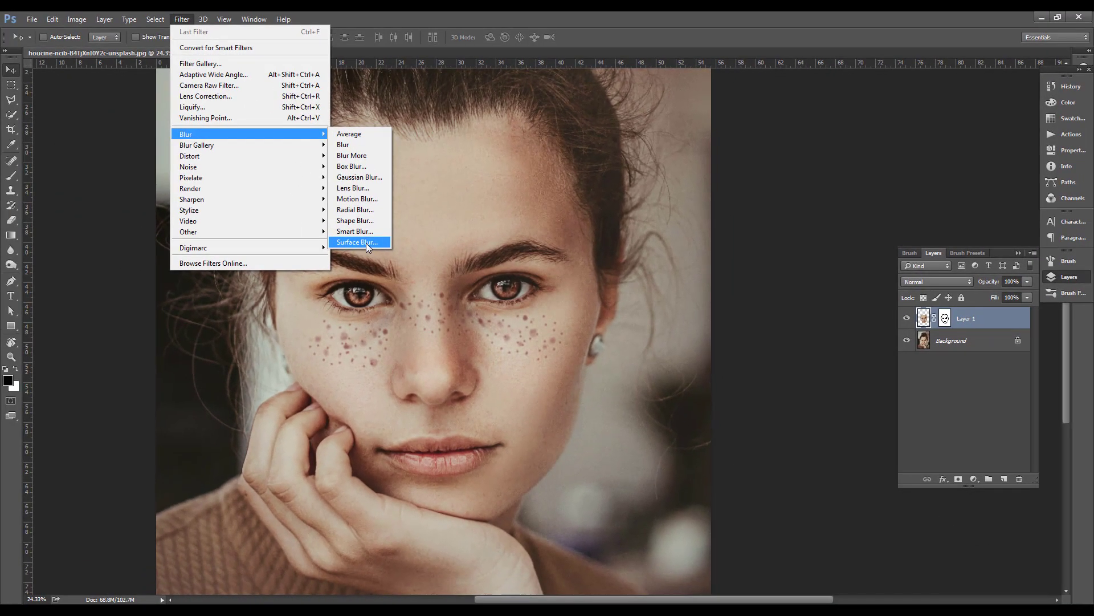
pyautogui.click(280, 215)
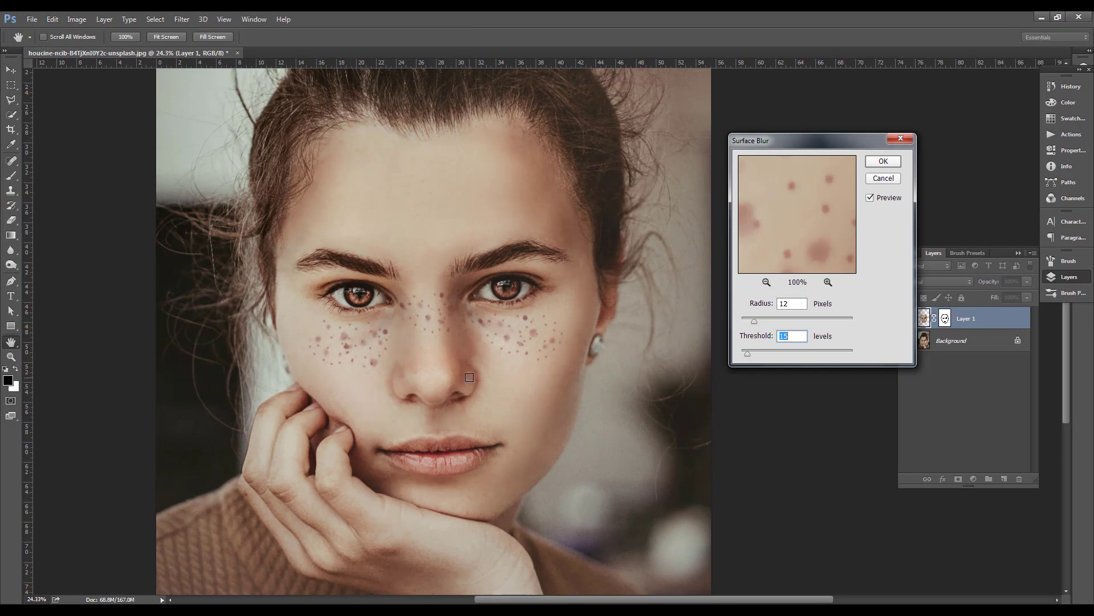
pyautogui.moveTo(754, 321); pyautogui.dragTo(788, 331)
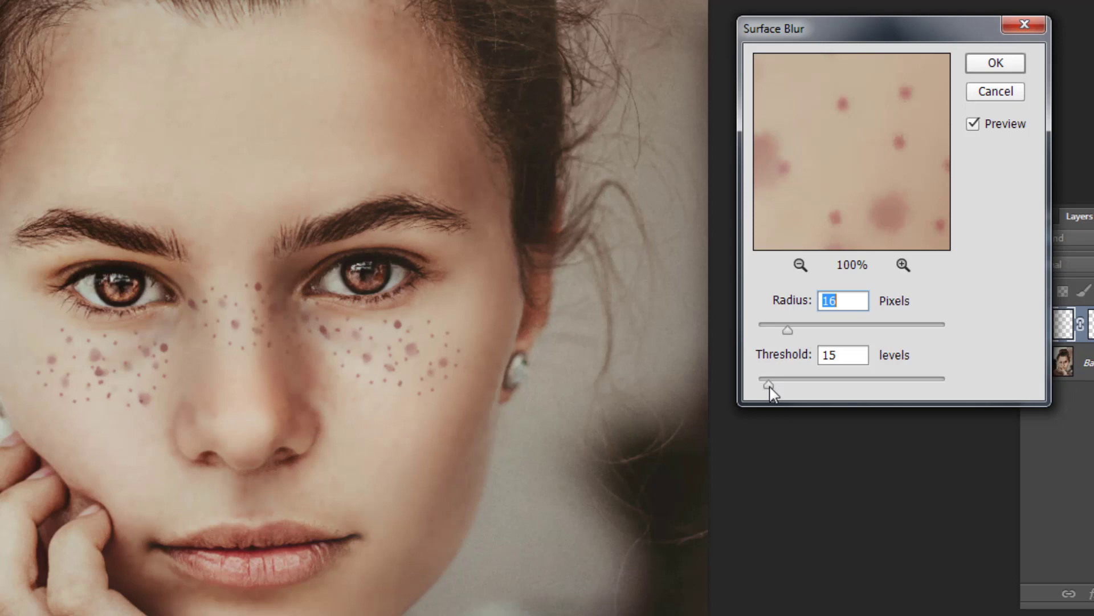
pyautogui.moveTo(769, 387); pyautogui.dragTo(780, 386)
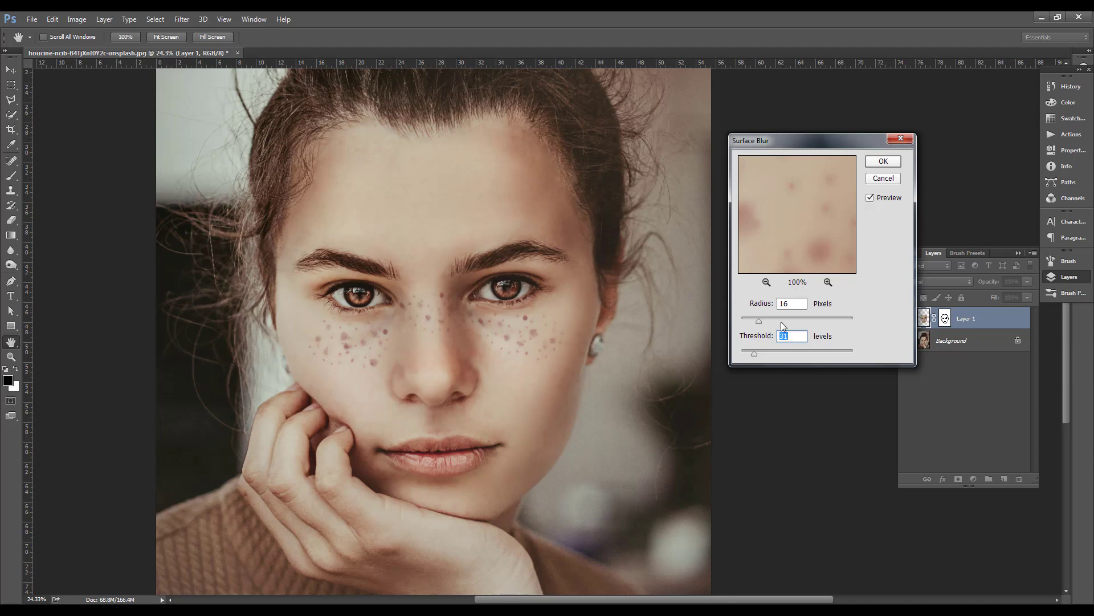
pyautogui.moveTo(754, 354); pyautogui.dragTo(750, 353)
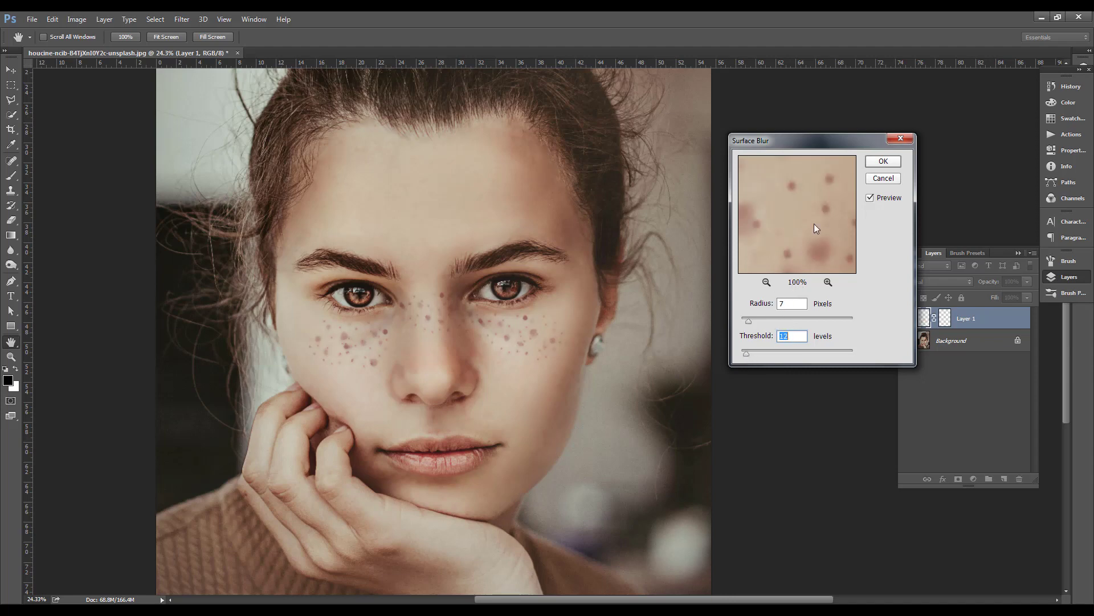
pyautogui.click(887, 166)
# Examine the blurred skin up close and activate Layer 1's mask with the Brush tool
pyautogui.scroll(5, 499, 252)
pyautogui.moveTo(508, 334); pyautogui.dragTo(556, 364)
pyautogui.moveTo(538, 202); pyautogui.dragTo(539, 234)
pyautogui.scroll(-5, 434, 224)
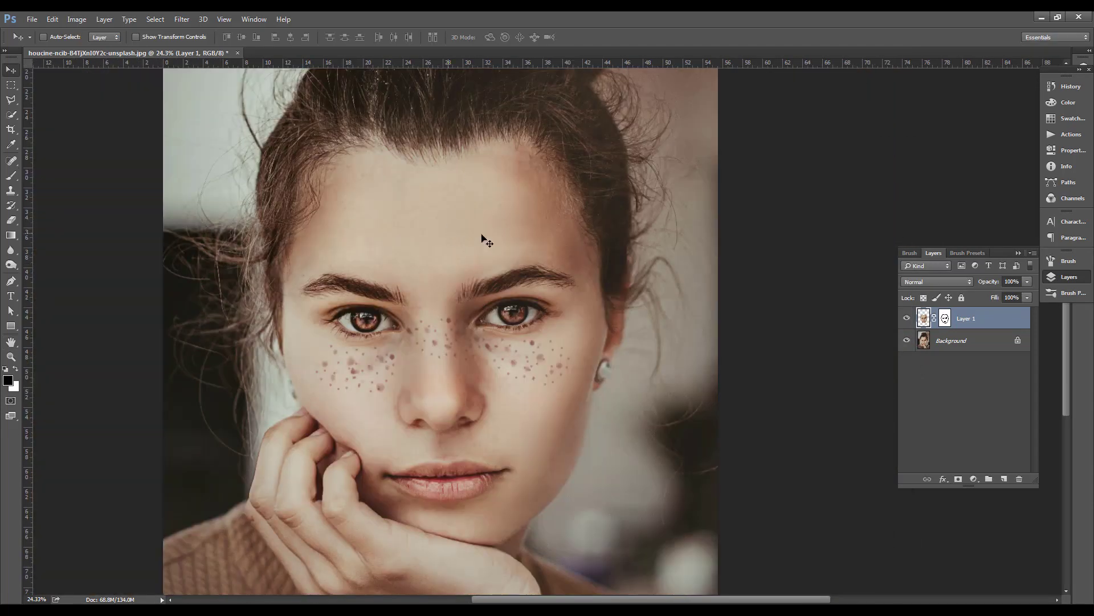
pyautogui.scroll(2, 507, 205)
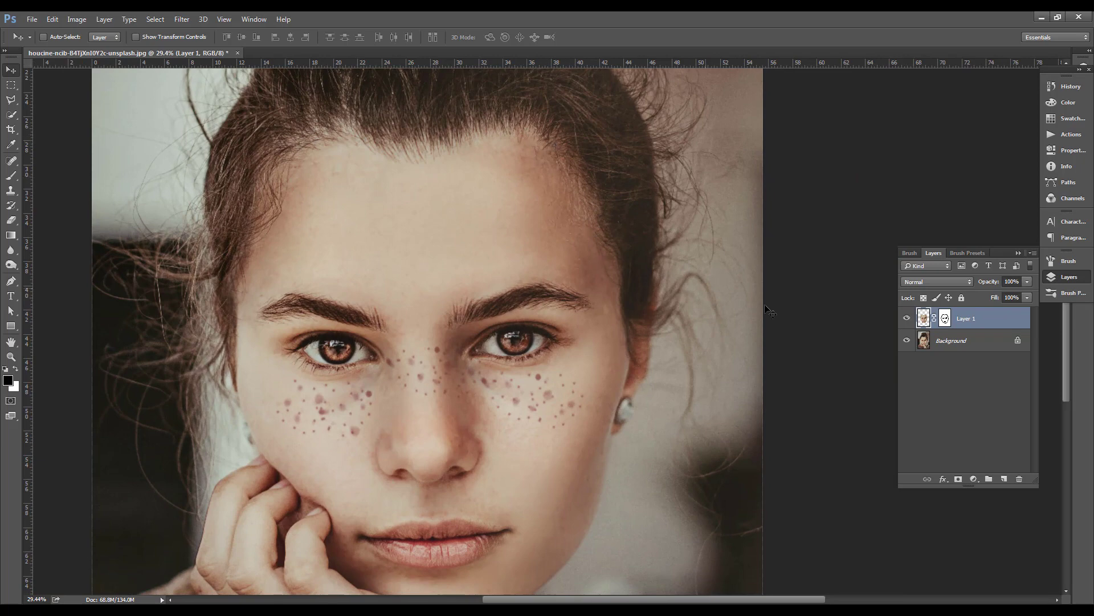
pyautogui.click(945, 318)
pyautogui.click(12, 176)
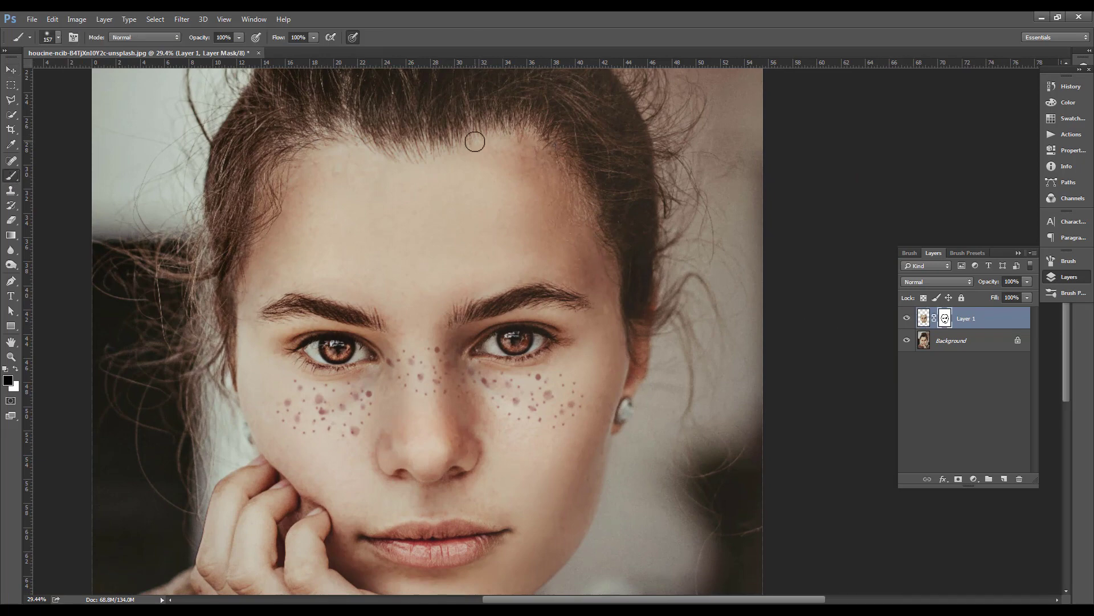
pyautogui.scroll(-3, 587, 433)
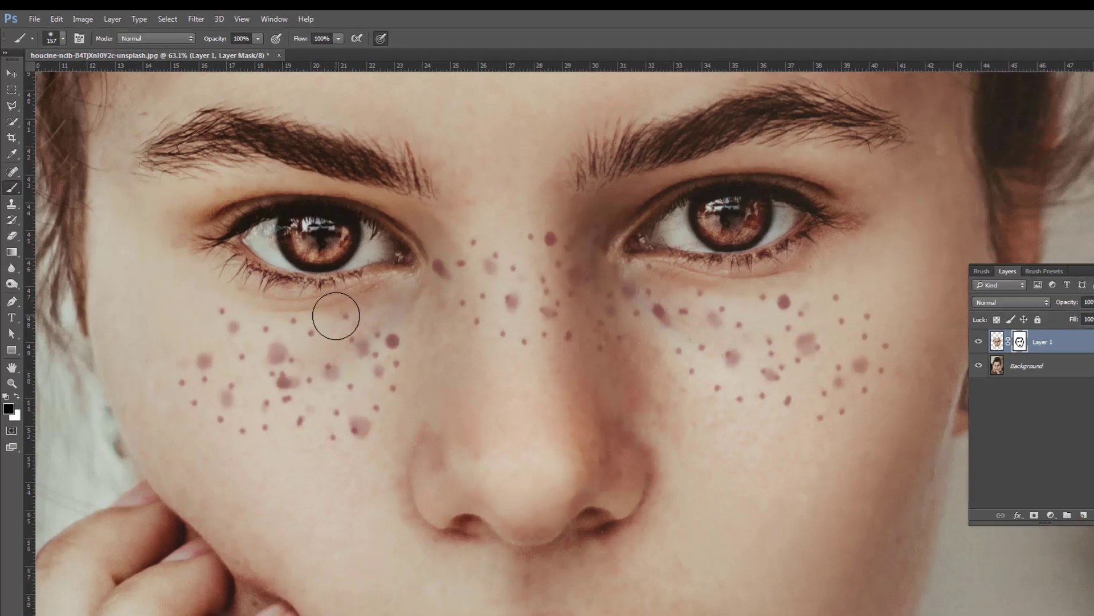
# Switch to the Spot Healing Brush, enlarge it to 70, and make Layer 1's image active instead of its mask
pyautogui.click(12, 171)
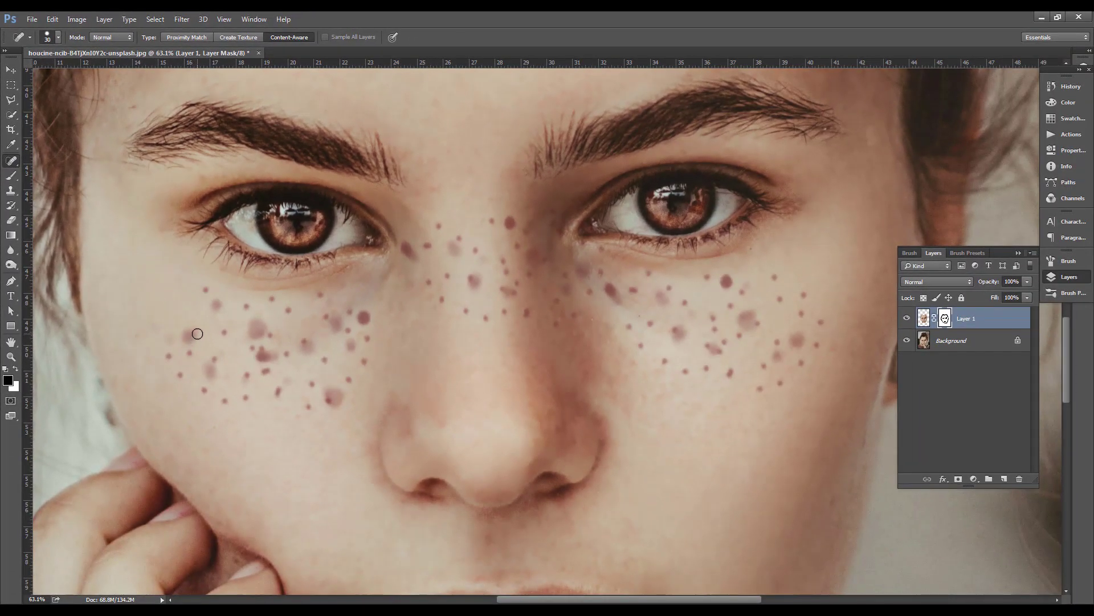
pyautogui.scroll(4, 191, 336)
pyautogui.moveTo(223, 339); pyautogui.dragTo(271, 317)
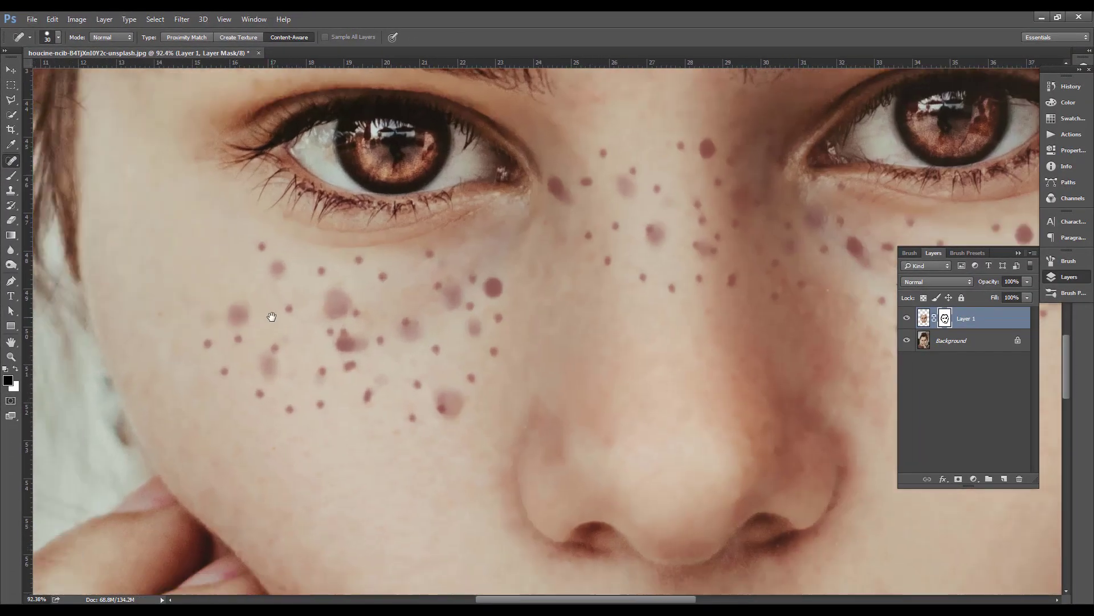
pyautogui.press(']')
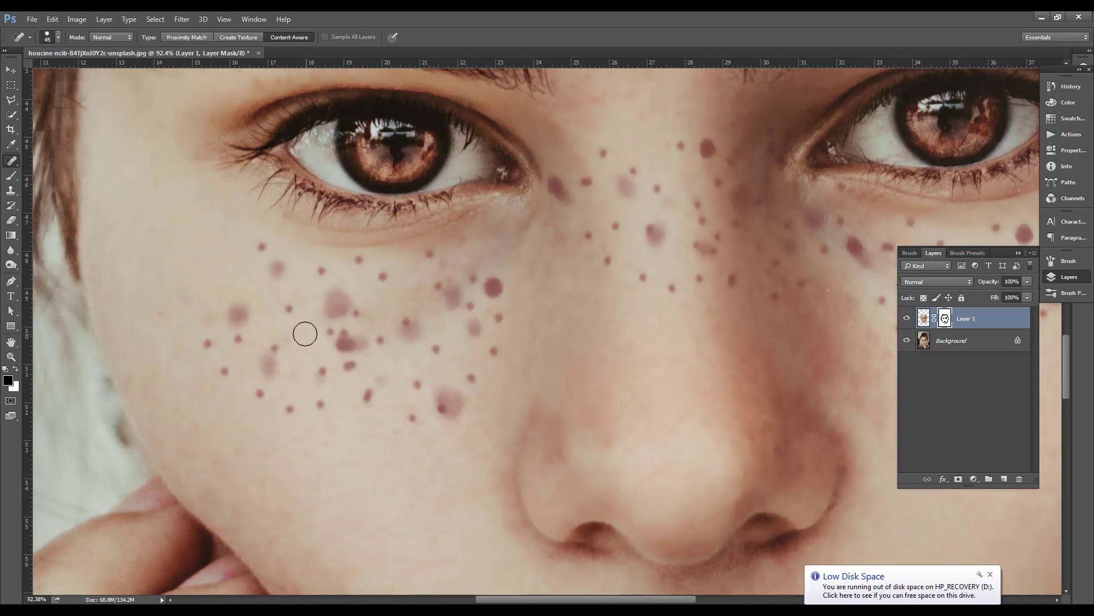
pyautogui.press(']')
pyautogui.press(']')
pyautogui.press(']')
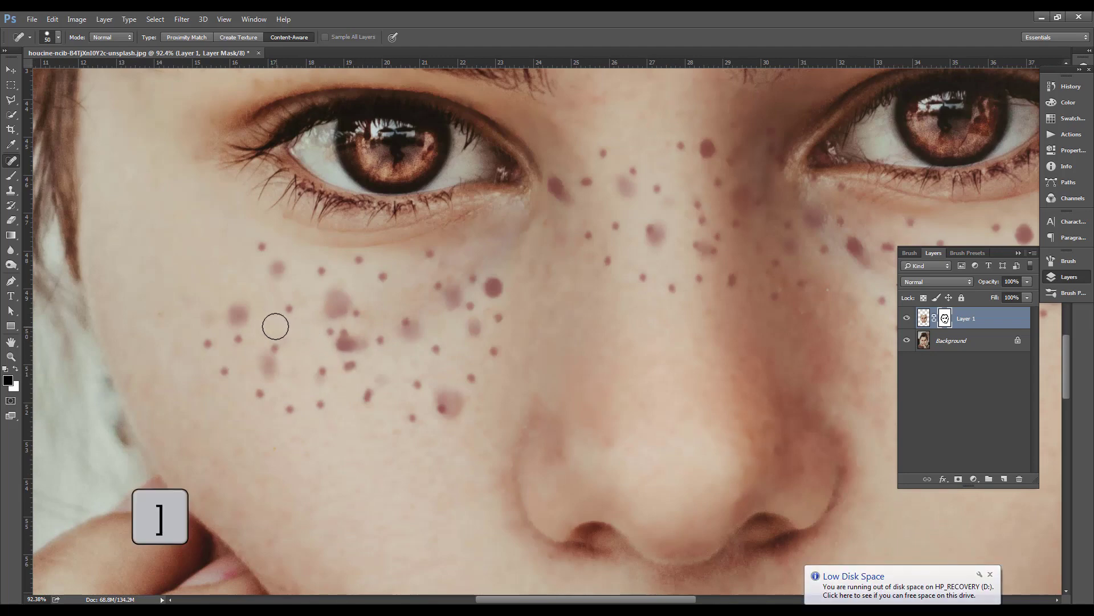
pyautogui.click(923, 320)
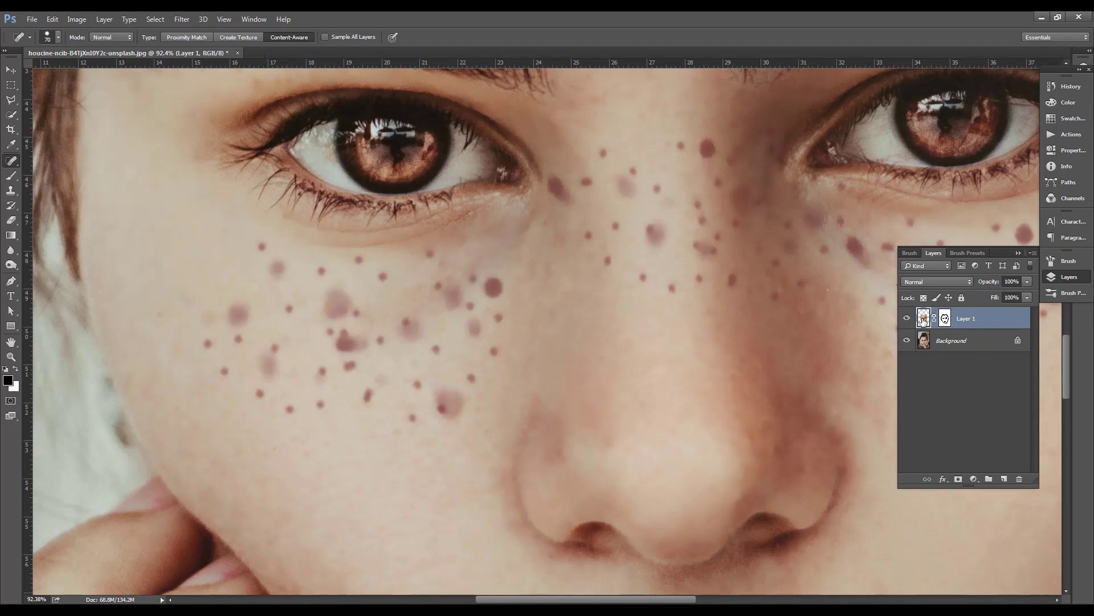
# Heal the outermost and lower-edge freckles on the cheek below the left-hand eye
pyautogui.click(235, 316)
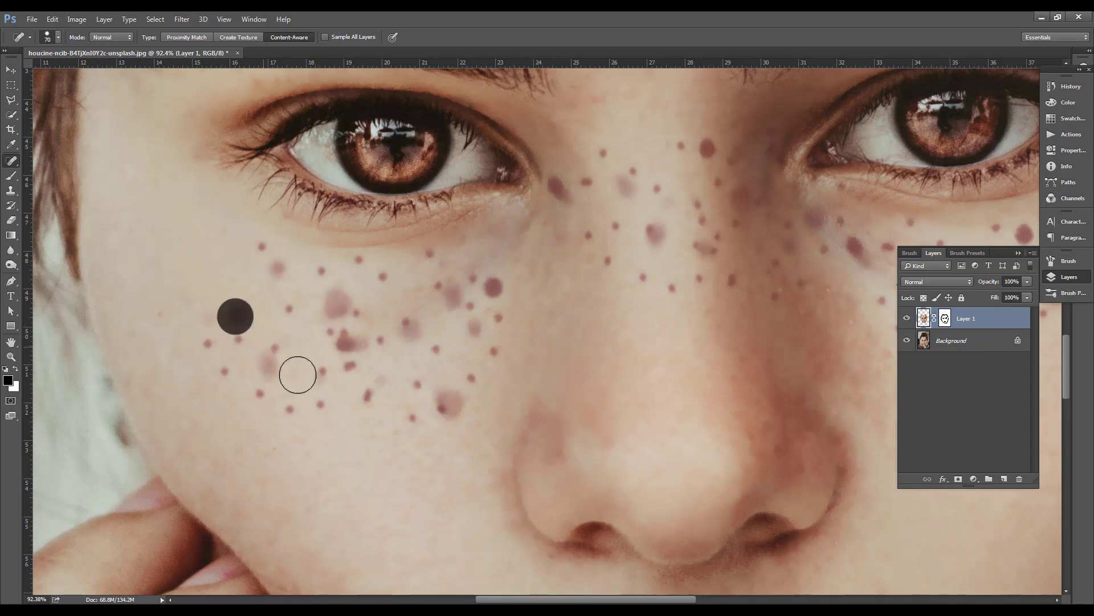
pyautogui.click(236, 343)
pyautogui.click(208, 343)
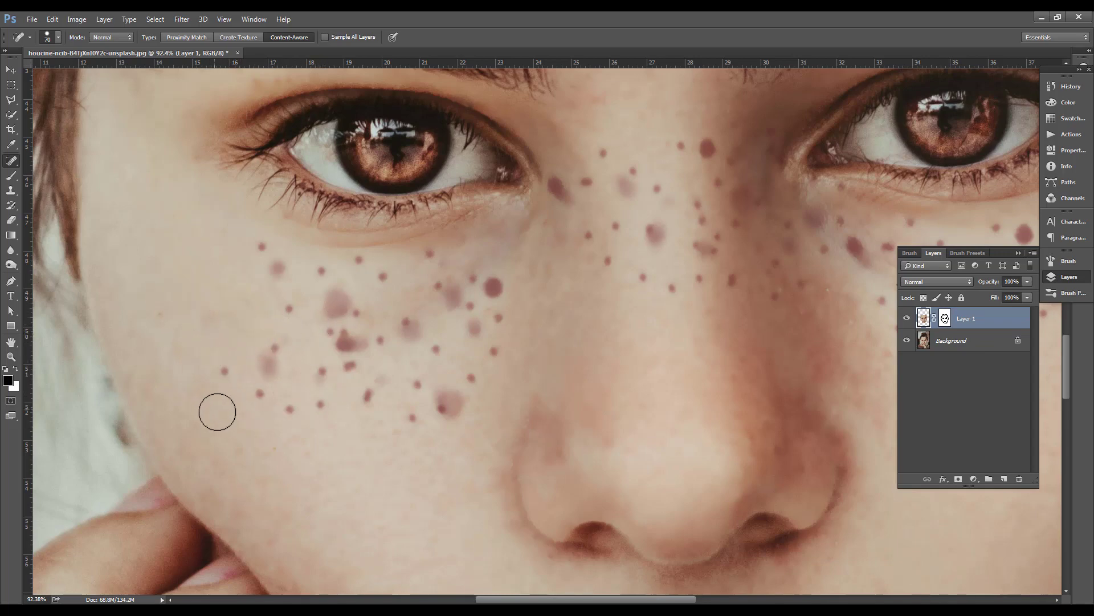
pyautogui.click(223, 371)
pyautogui.click(259, 393)
pyautogui.click(288, 408)
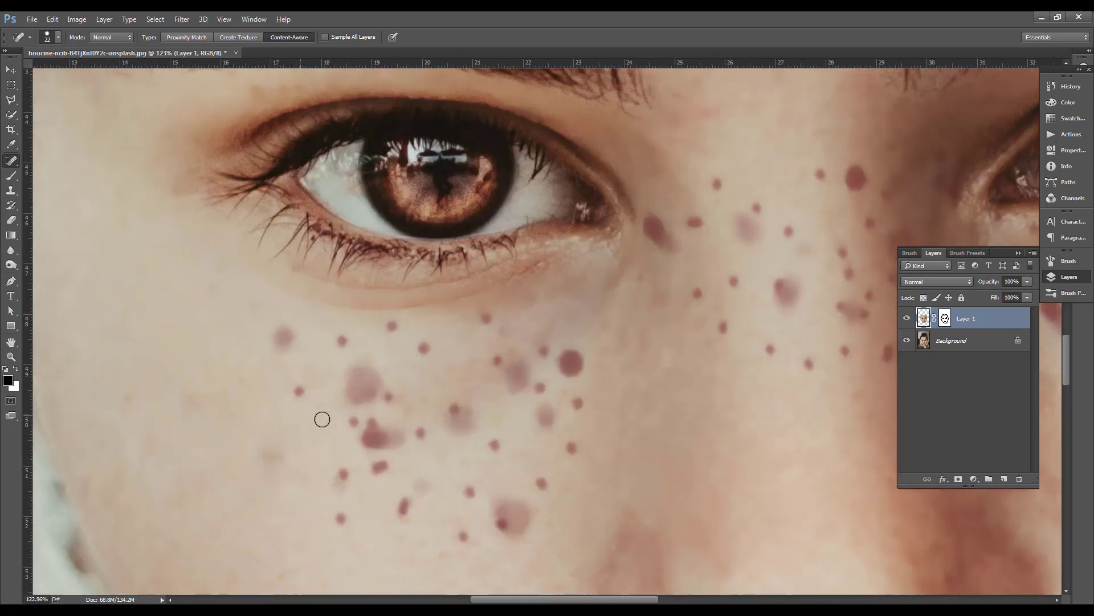
# Heal the row of freckles just beneath the left-hand eye and more spots along the outer edge of the cheek patch
pyautogui.moveTo(346, 340); pyautogui.dragTo(322, 371)
pyautogui.click(386, 327)
pyautogui.click(421, 353)
pyautogui.click(486, 319)
pyautogui.scroll(-1, 465, 388)
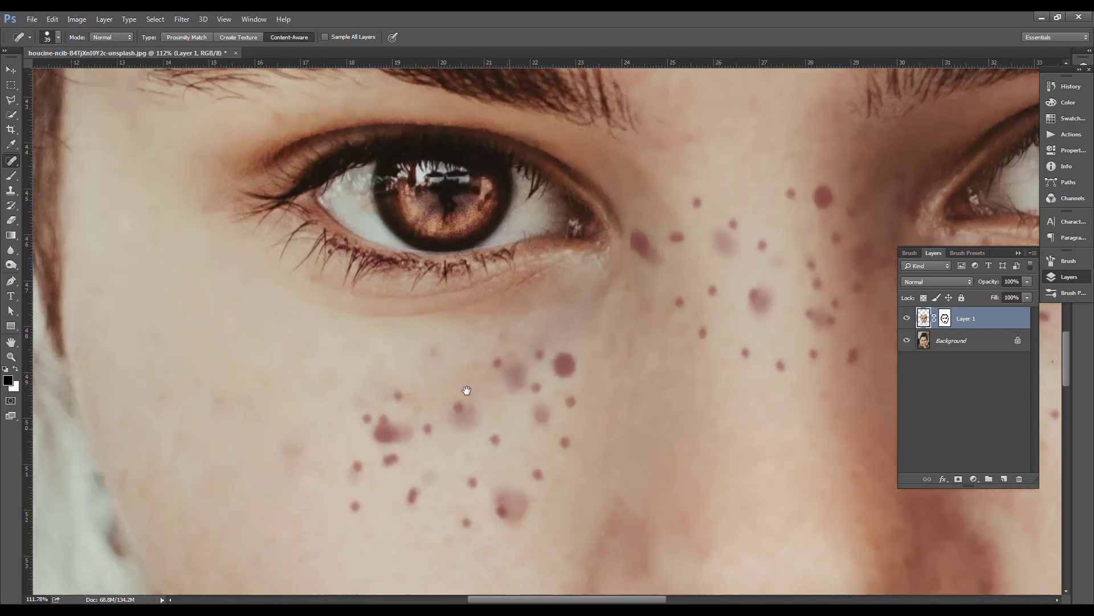
pyautogui.moveTo(464, 388); pyautogui.dragTo(424, 342)
pyautogui.click(285, 414)
pyautogui.click(288, 375)
pyautogui.click(316, 341)
# Set the healing brush size to 82 px and heal the lower cluster of freckles on the left-hand cheek
pyautogui.rightClick(395, 382)
pyautogui.click(452, 408)
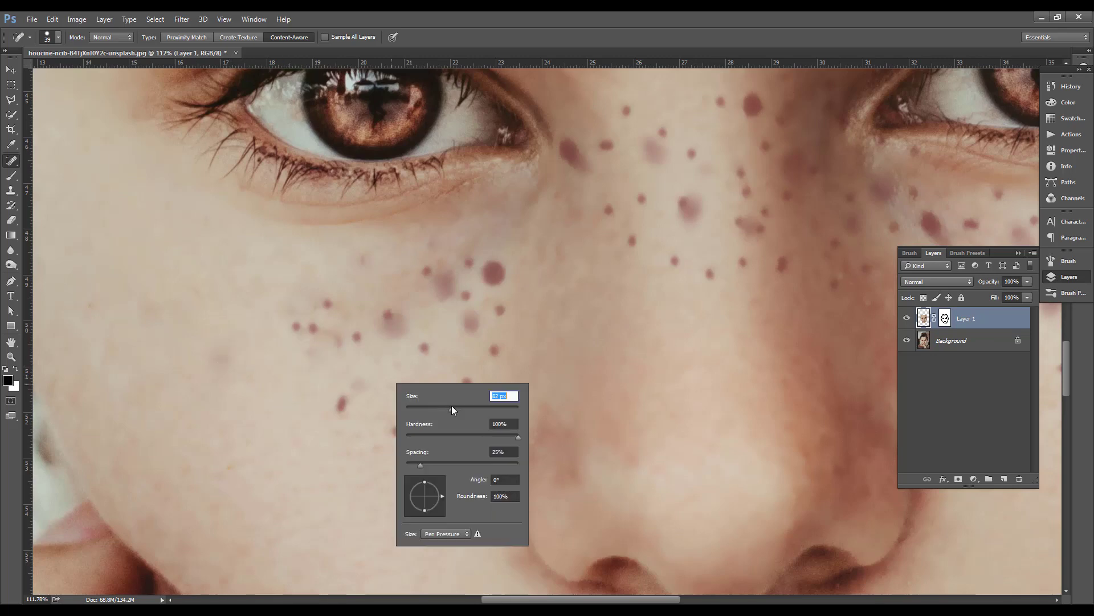
pyautogui.click(313, 329)
pyautogui.click(332, 386)
pyautogui.click(440, 413)
pyautogui.click(400, 391)
pyautogui.click(399, 438)
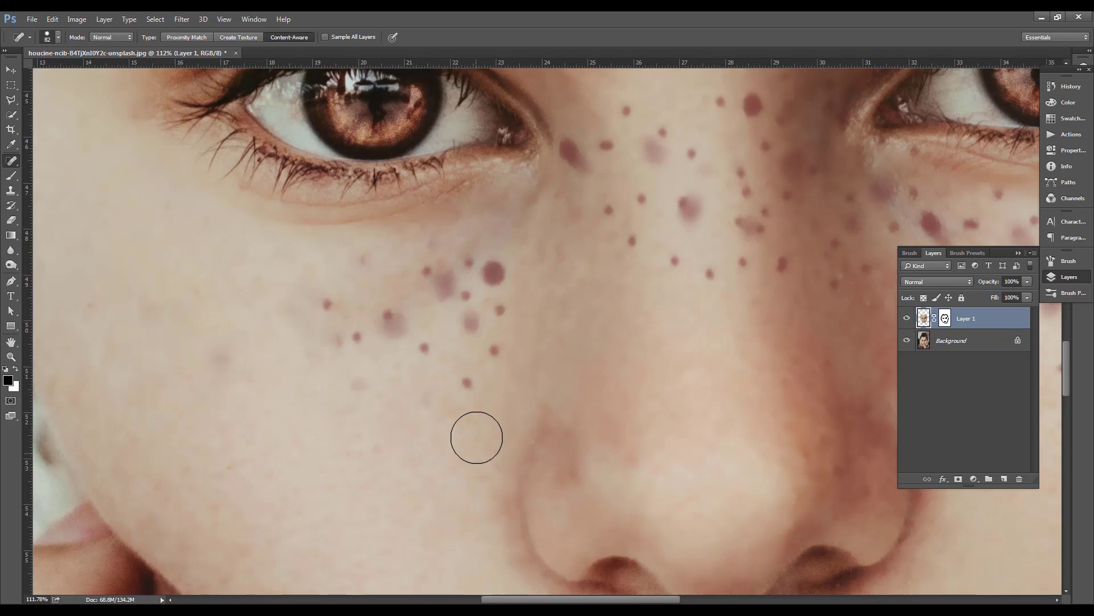
# Heal the dark spots on the left-hand cheek nearest the nose, reducing the healing brush to 60 for the tighter ones
pyautogui.moveTo(545, 396); pyautogui.dragTo(453, 448)
pyautogui.click(409, 327)
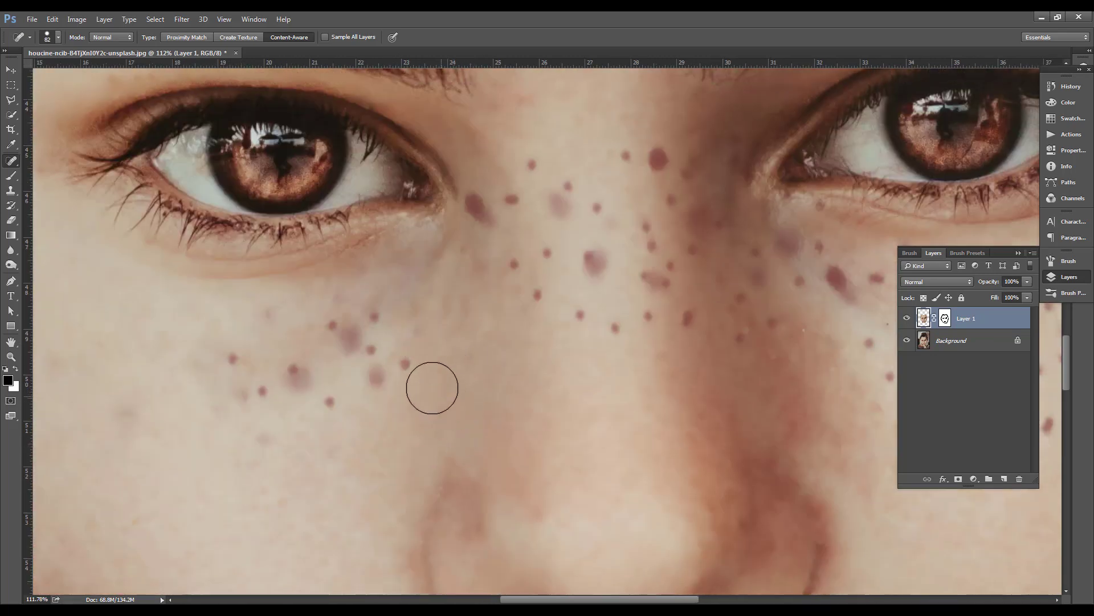
pyautogui.click(414, 362)
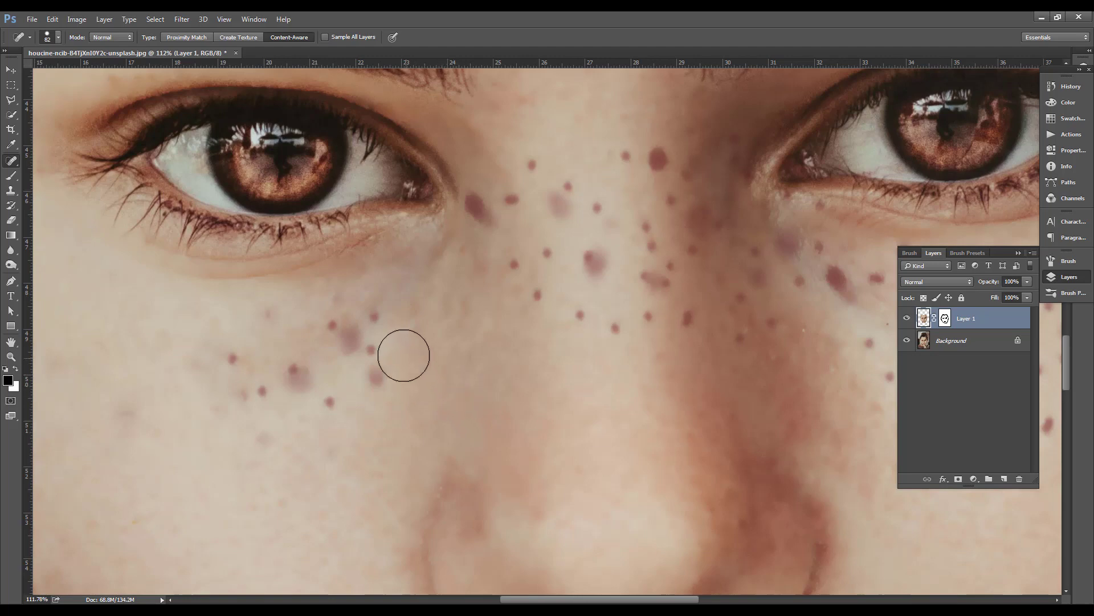
pyautogui.press('[')
pyautogui.press('[')
pyautogui.click(380, 377)
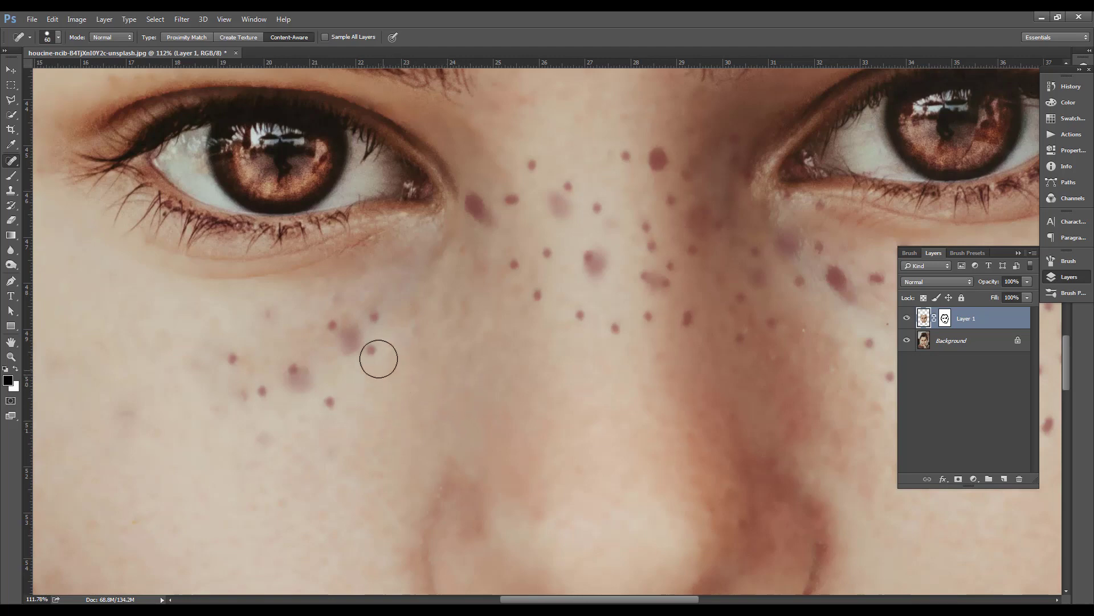
pyautogui.click(350, 342)
# Heal the blemish under the left-hand eye with the brush at 90, and two mid-cheek spots with it at 45
pyautogui.press(']')
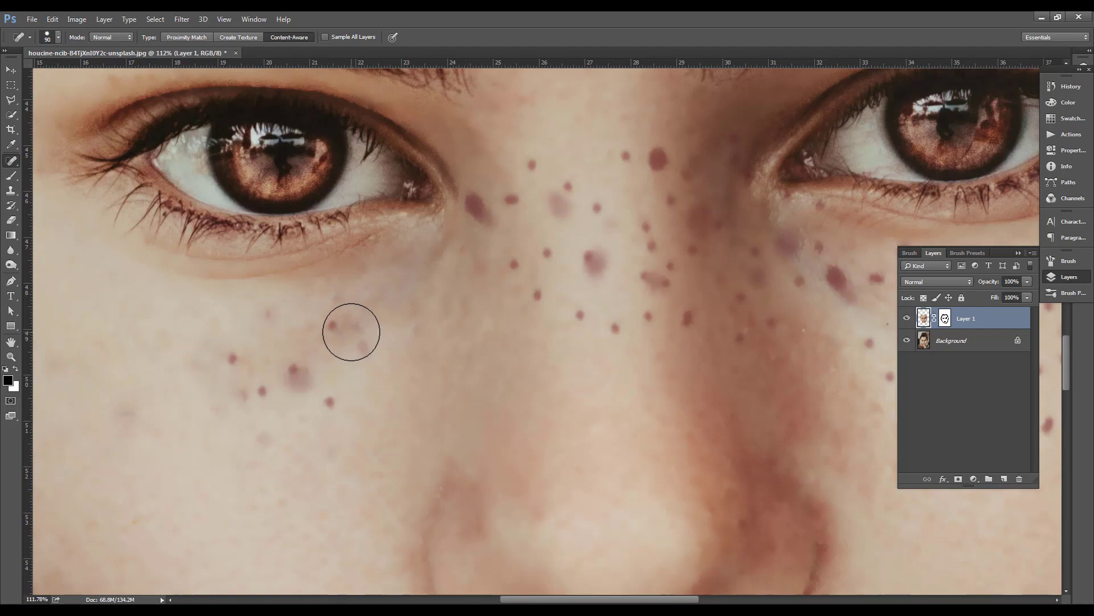
pyautogui.click(351, 332)
pyautogui.press('[')
pyautogui.press('[')
pyautogui.press('[')
pyautogui.press('[')
pyautogui.click(329, 401)
pyautogui.click(300, 378)
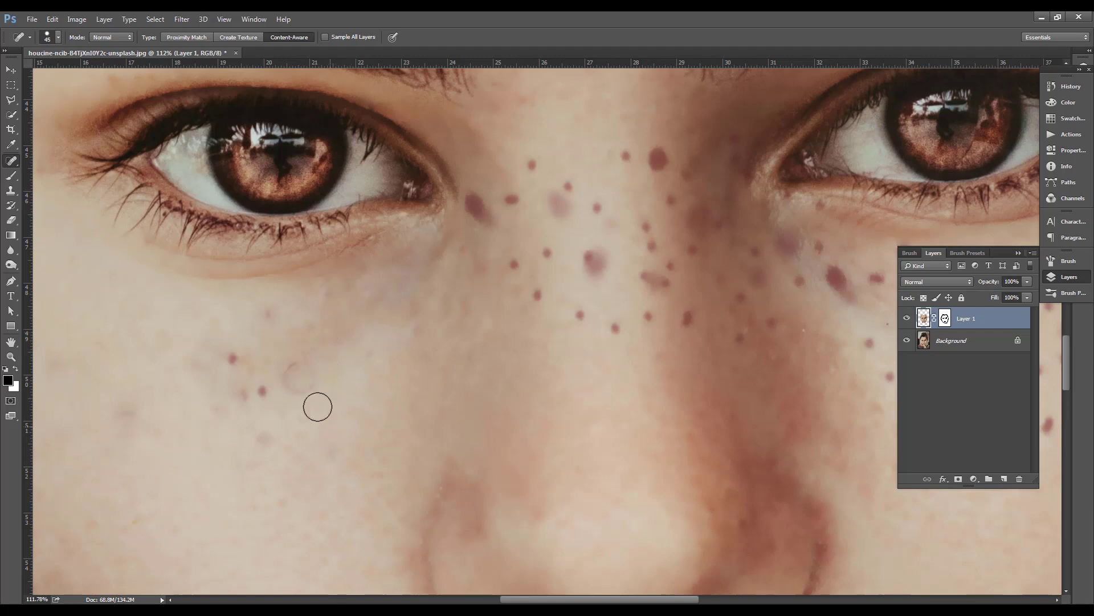
# Enlarge the healing brush to 50 and clean up the last small marks on the left-hand cheek
pyautogui.press(']')
pyautogui.click(294, 369)
pyautogui.click(233, 360)
pyautogui.click(256, 392)
pyautogui.click(268, 443)
pyautogui.moveTo(277, 449); pyautogui.dragTo(290, 458)
# Heal the freckles between the left-hand eye's inner corner and the bridge of the nose
pyautogui.click(478, 206)
pyautogui.click(491, 222)
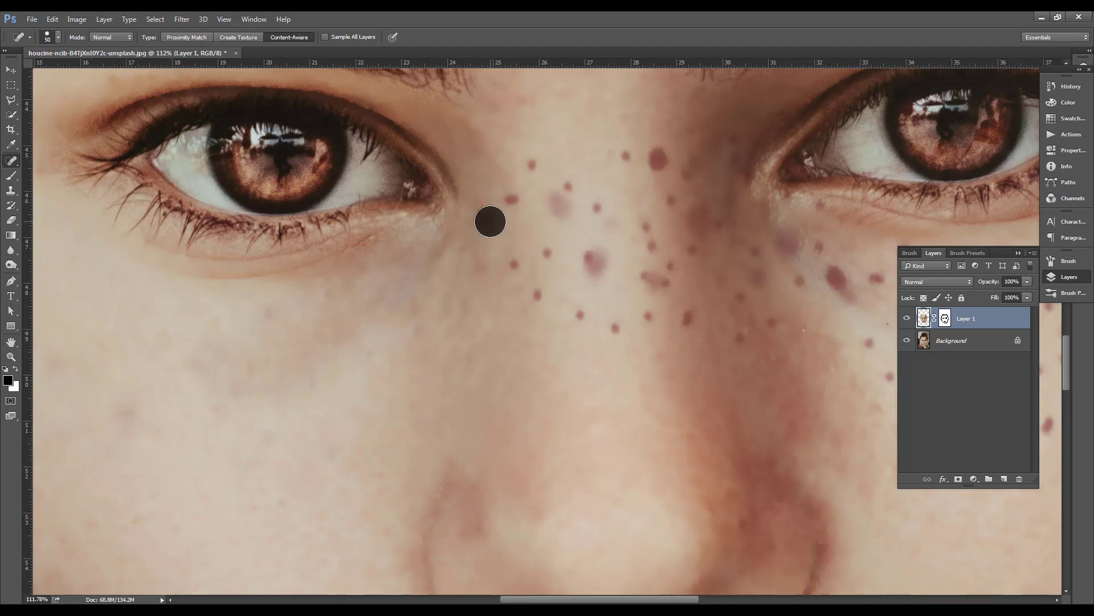
pyautogui.scroll(5, 525, 227)
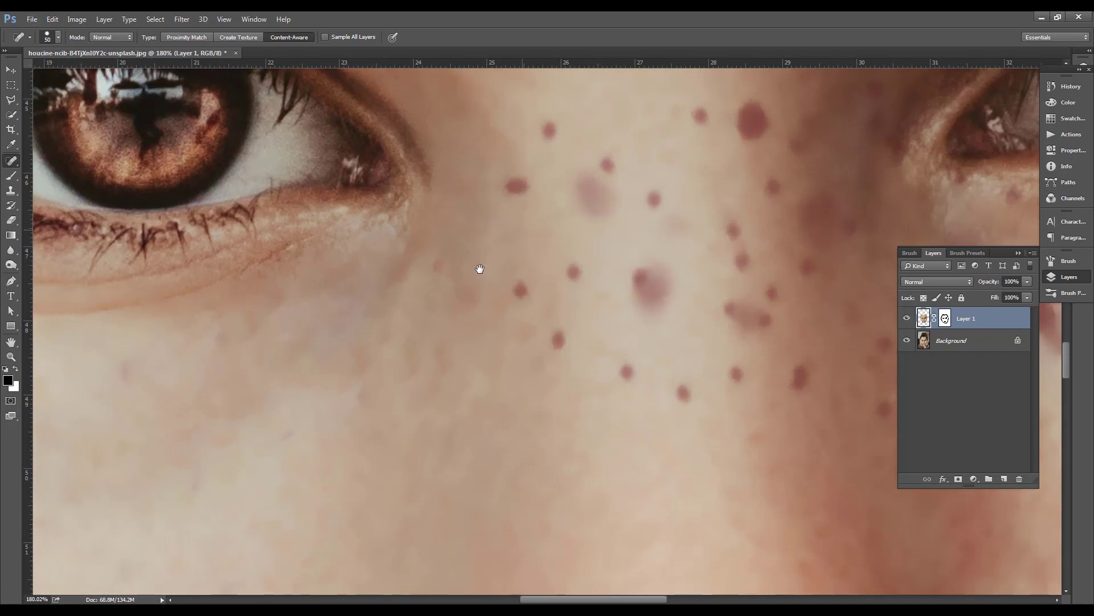
pyautogui.moveTo(479, 269); pyautogui.dragTo(390, 346)
pyautogui.click(442, 259)
pyautogui.click(460, 209)
pyautogui.click(506, 271)
# Enlarge the healing brush to 80 and heal the faint patch and neighbouring freckle on the nose bridge
pyautogui.press(']')
pyautogui.press(']')
pyautogui.press(']')
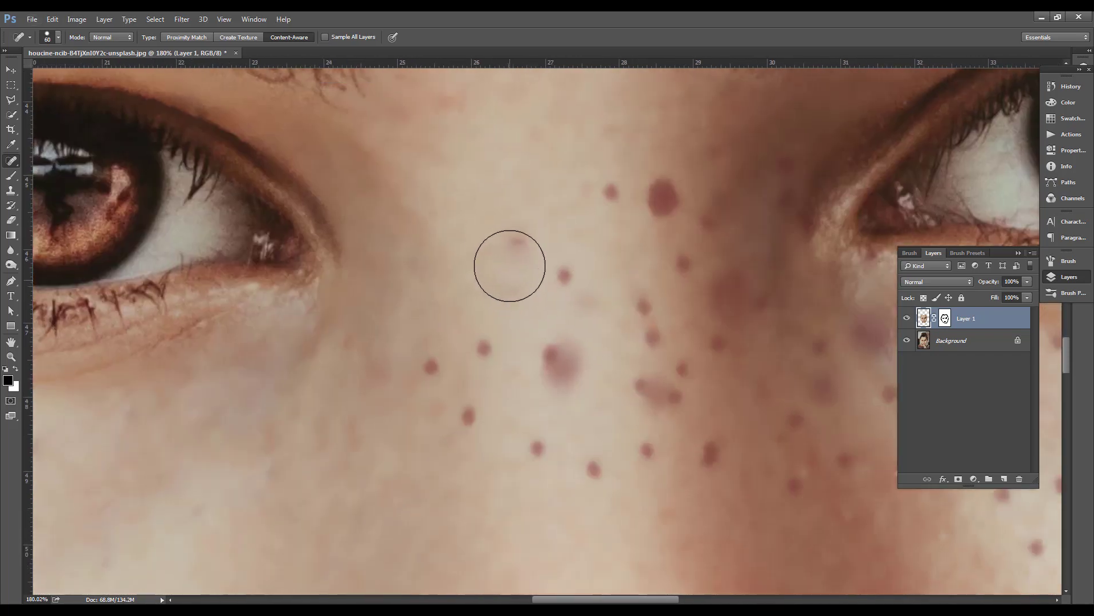
pyautogui.click(504, 266)
pyautogui.click(553, 269)
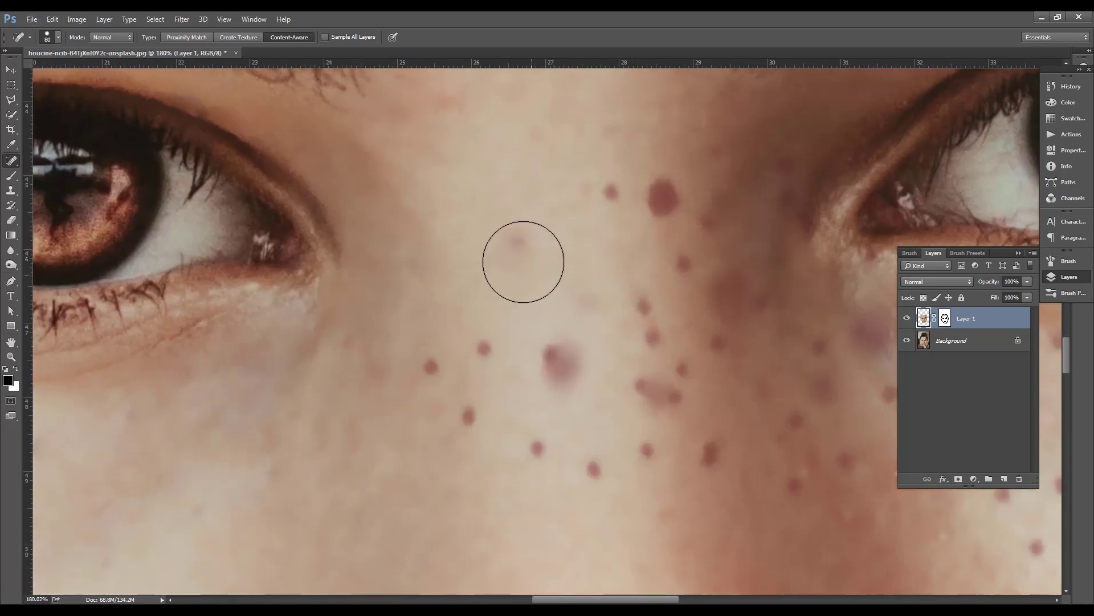
# Reduce the healing brush to 50 and heal the outermost freckles on the right-hand cheek, nearest the earring
pyautogui.scroll(-5, 415, 361)
pyautogui.scroll(-9, 428, 396)
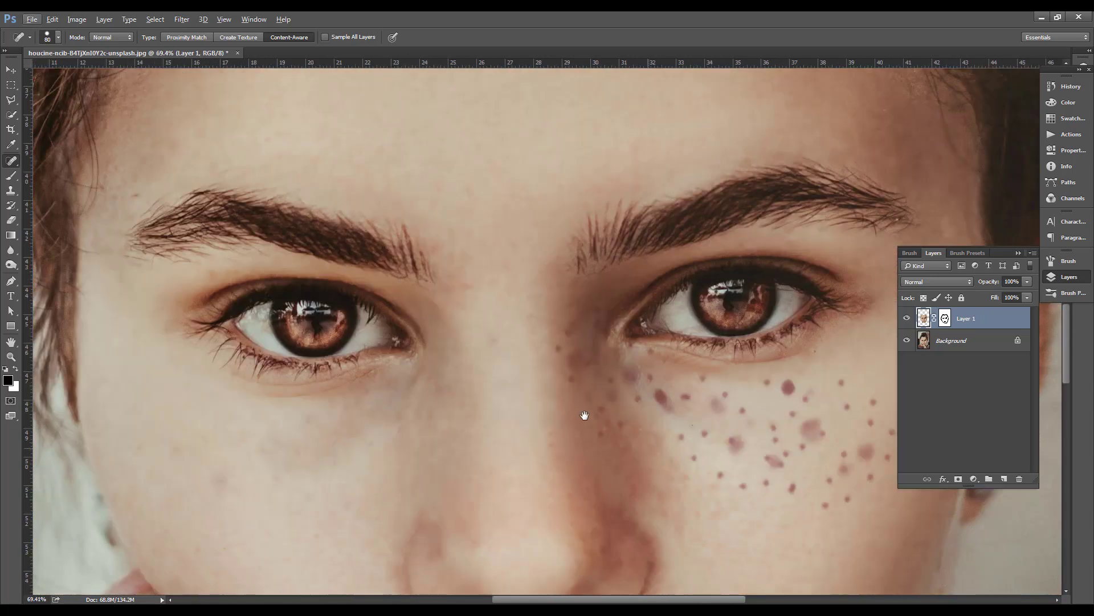
pyautogui.scroll(9, 493, 363)
pyautogui.press('[')
pyautogui.press('[')
pyautogui.press('[')
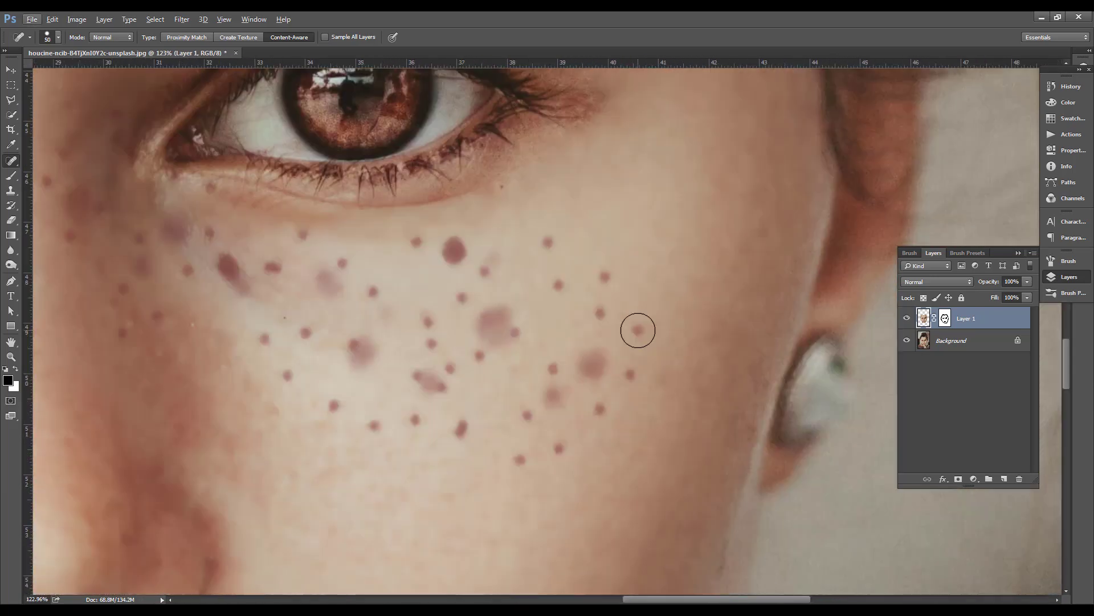
pyautogui.click(638, 330)
pyautogui.click(638, 330)
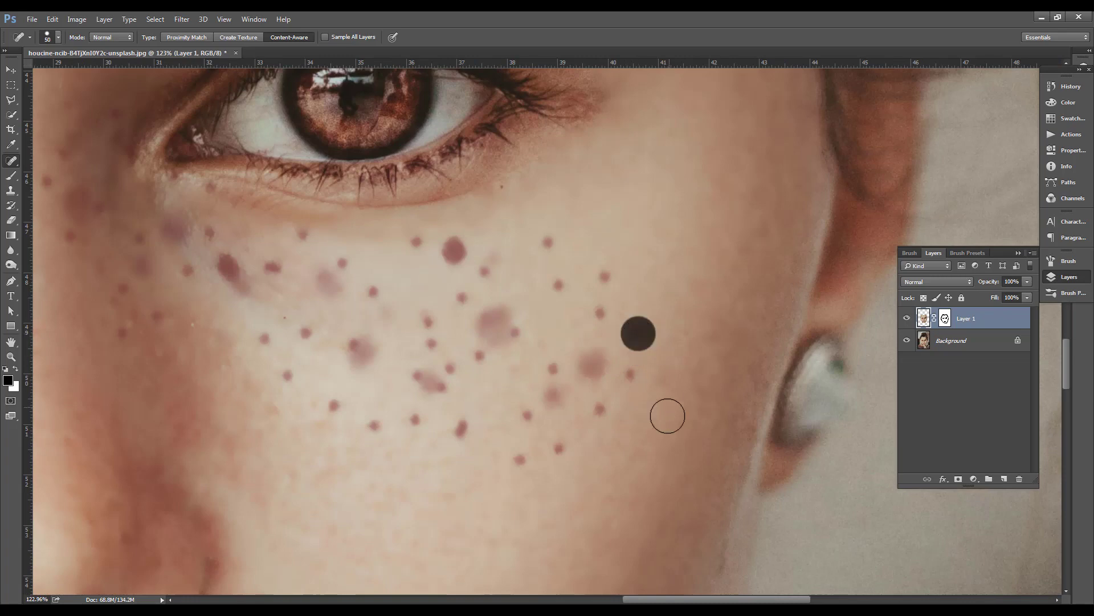
pyautogui.click(632, 374)
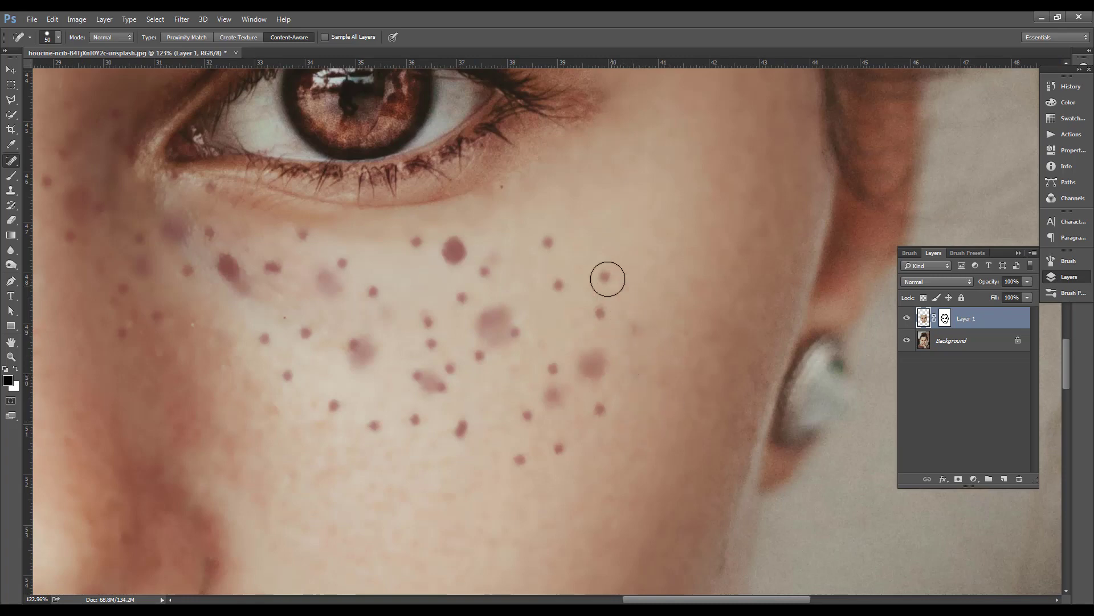
# Heal the next group of freckles and the large pale spot on the outer part of the right-hand cheek
pyautogui.click(607, 277)
pyautogui.click(599, 309)
pyautogui.click(639, 327)
pyautogui.click(592, 366)
pyautogui.click(599, 409)
pyautogui.click(562, 447)
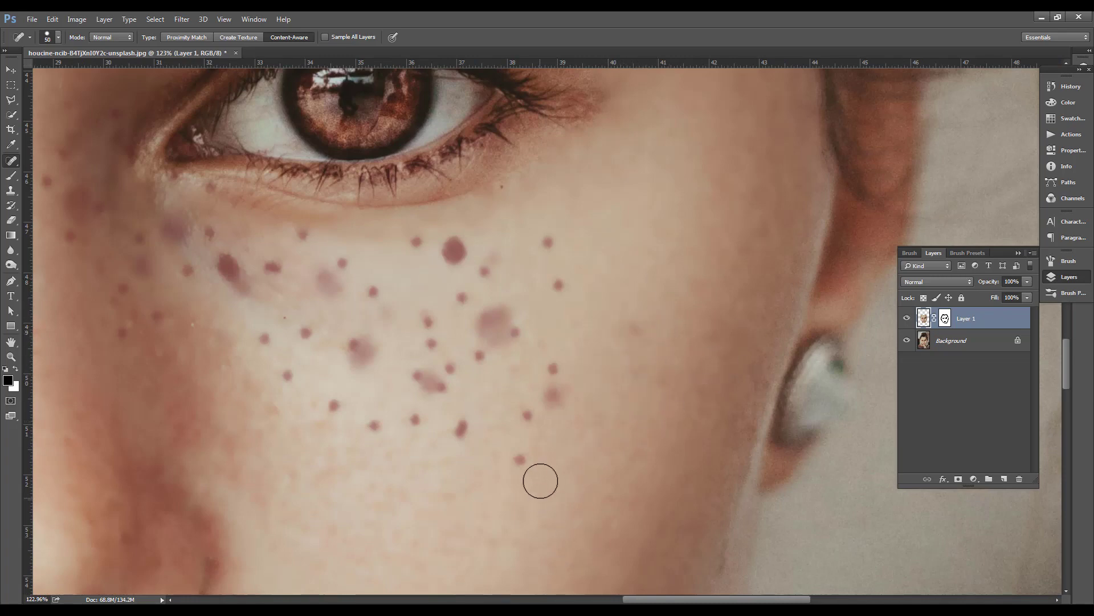
# Heal the lowest freckles and the faint double spot beside them on the right-hand cheek
pyautogui.click(521, 461)
pyautogui.click(528, 416)
pyautogui.click(550, 398)
pyautogui.click(552, 395)
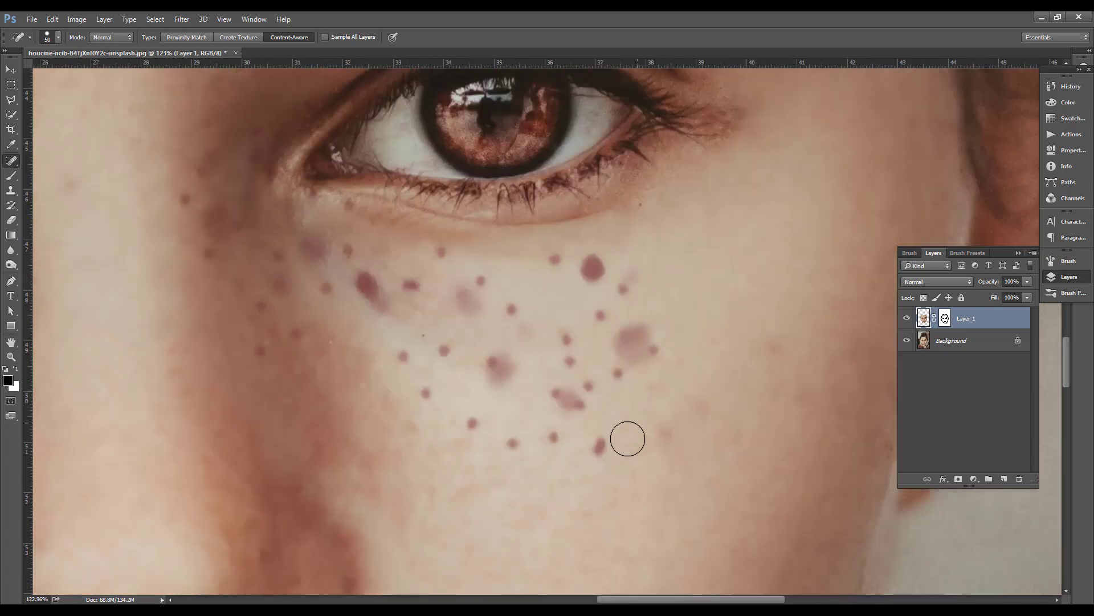
# Heal the lower row of freckles and the pale spot in the middle of the right-hand cheek with the size 50 brush
pyautogui.click(601, 446)
pyautogui.click(404, 354)
pyautogui.click(428, 393)
pyautogui.click(445, 356)
pyautogui.click(474, 423)
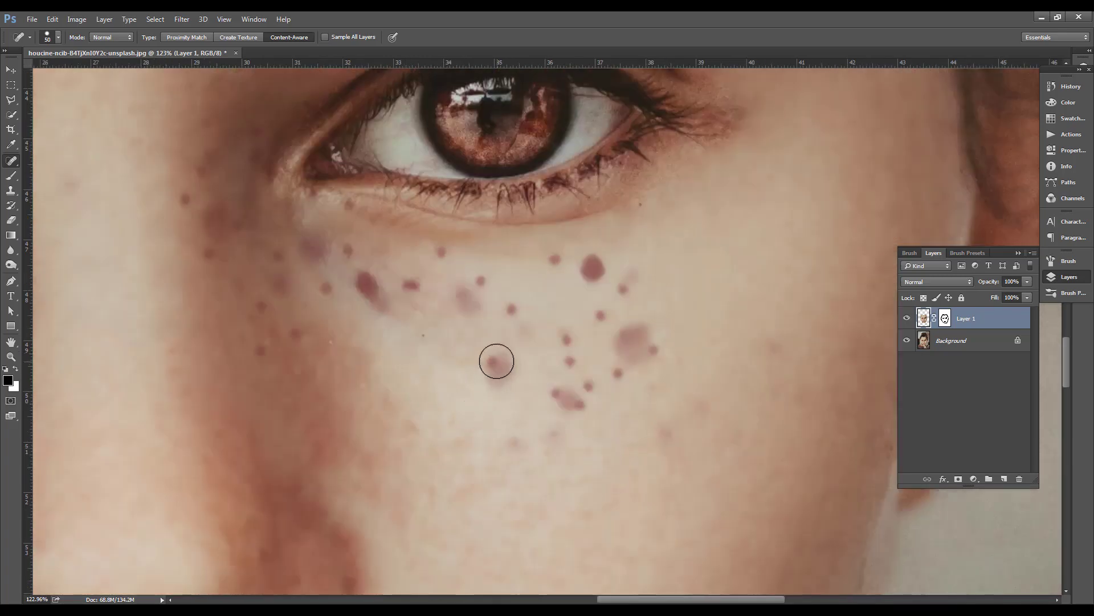
pyautogui.click(497, 365)
pyautogui.click(514, 440)
pyautogui.click(552, 441)
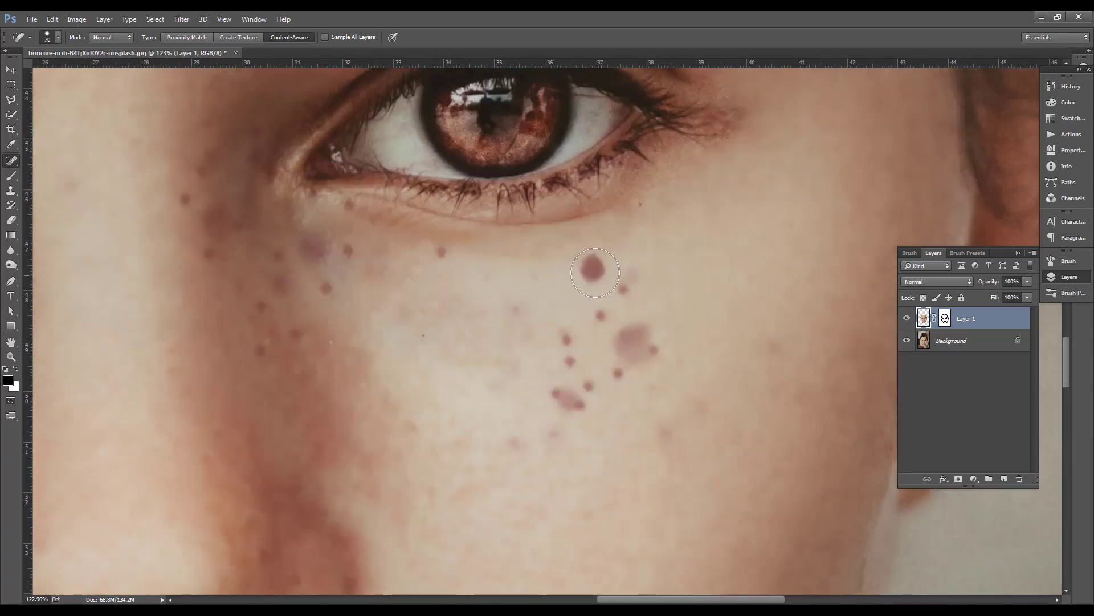
# Enlarge the healing brush to 70 and heal the remaining large freckles, small dots and pale patches beneath the right-hand eye
pyautogui.press(']')
pyautogui.press(']')
pyautogui.click(593, 267)
pyautogui.click(602, 314)
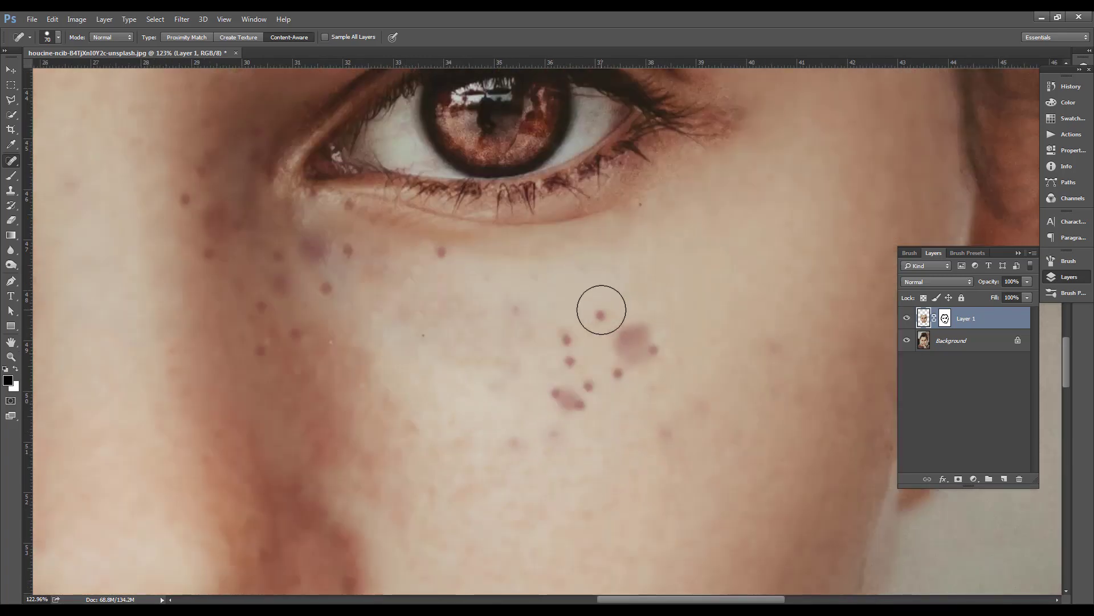
pyautogui.click(623, 289)
pyautogui.click(645, 338)
pyautogui.click(631, 371)
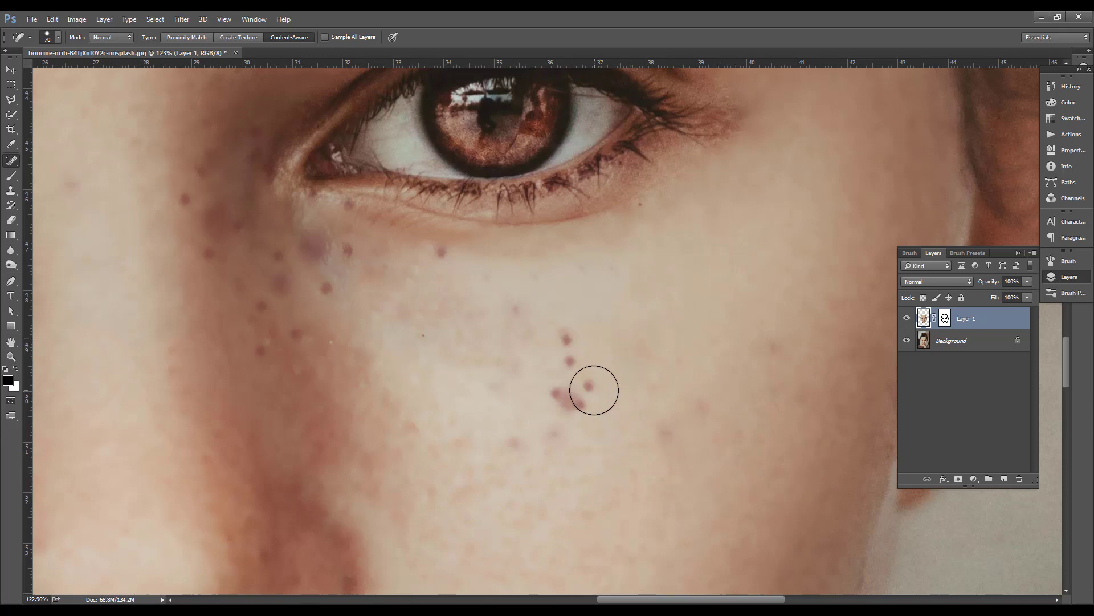
pyautogui.click(595, 390)
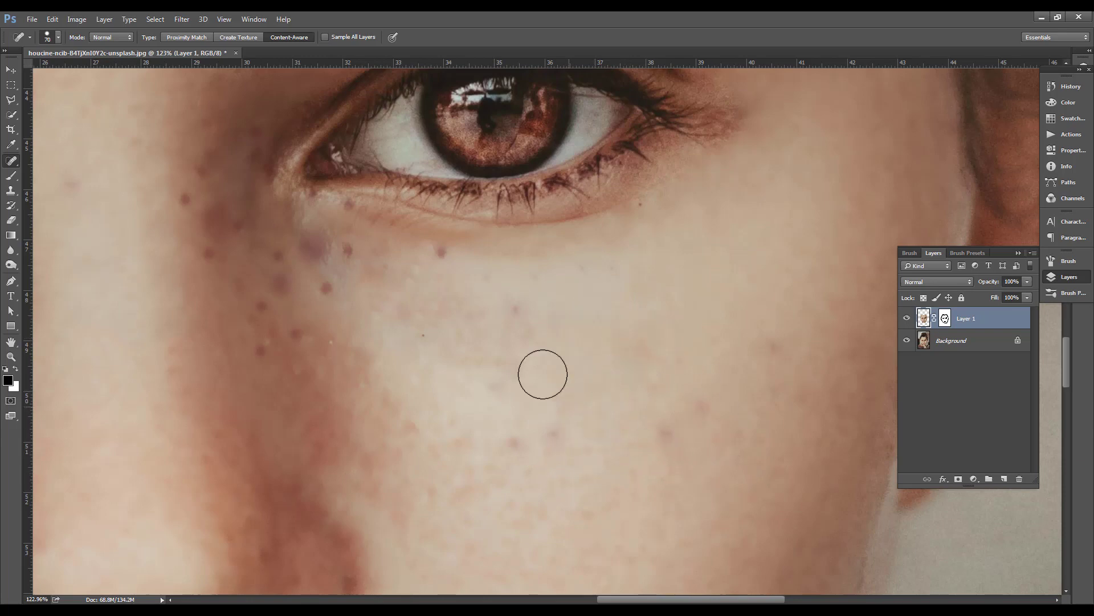
pyautogui.click(510, 305)
pyautogui.click(424, 261)
# Reduce the healing brush to 40 and heal the freckles below the right-hand eye's inner corner and along the shaded side of the nose
pyautogui.press('[')
pyautogui.press('[')
pyautogui.press('[')
pyautogui.click(313, 245)
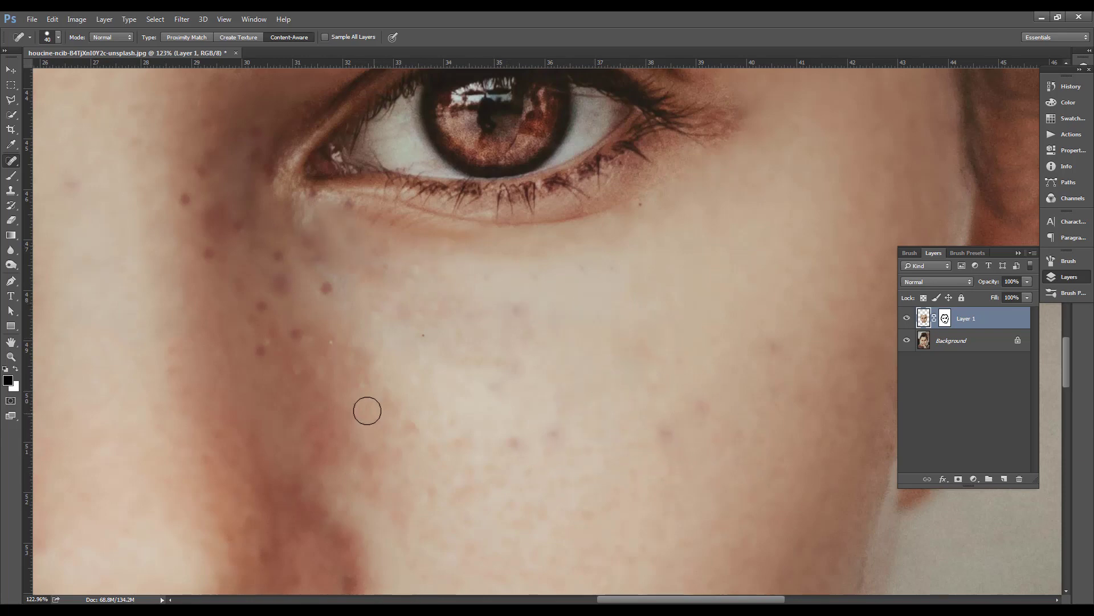
pyautogui.click(325, 282)
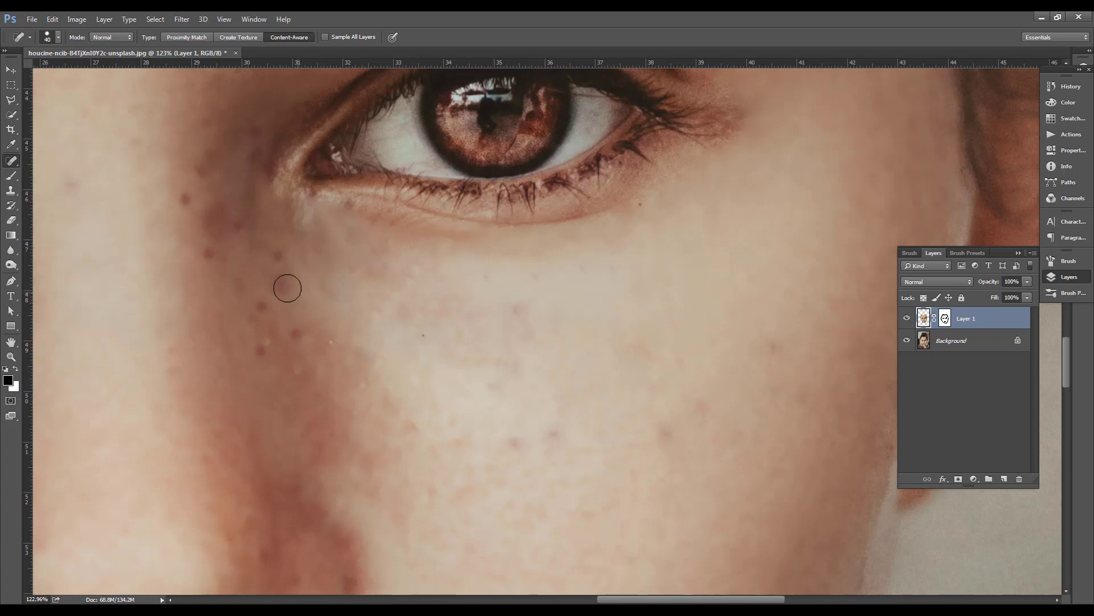
pyautogui.click(261, 347)
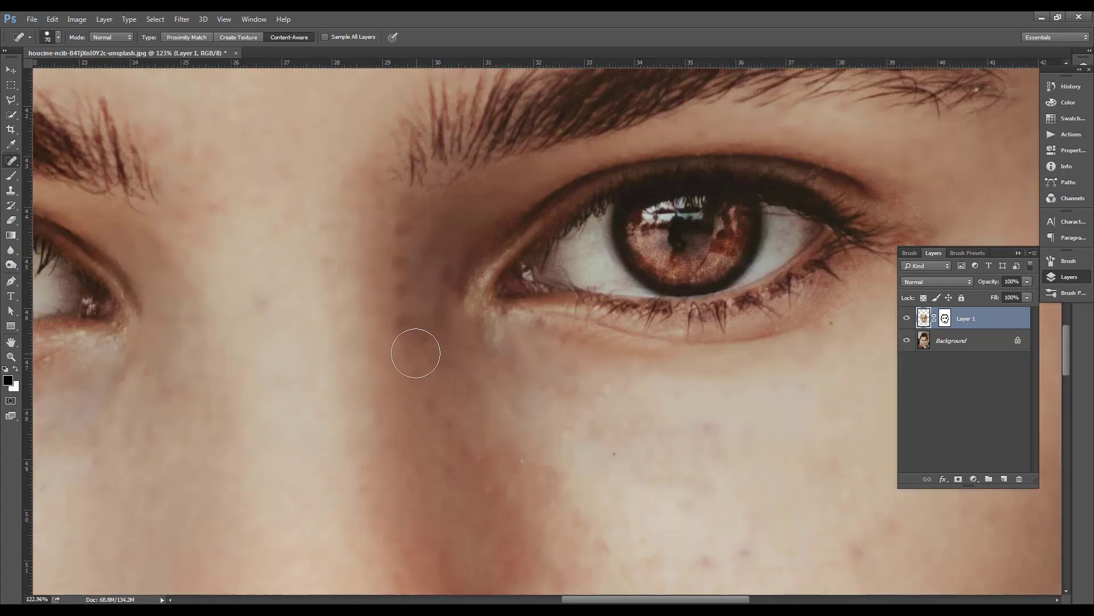
pyautogui.click(403, 327)
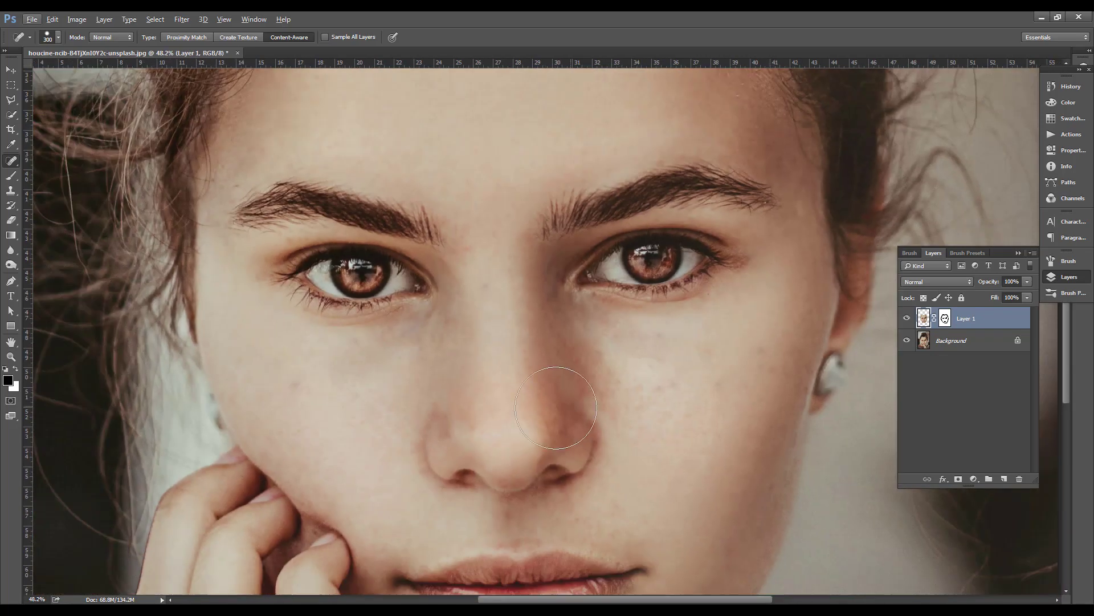
# Set the healing brush to 100 and heal the uneven patch just beneath the right-hand eye
pyautogui.press('[')
pyautogui.press('[')
pyautogui.press('[')
pyautogui.press('[')
pyautogui.press('[')
pyautogui.press('[')
pyautogui.click(603, 319)
# Compare the whole portrait with Layer 1 hidden and shown to check the freckle removal
pyautogui.hotkey('ctrl', '0')
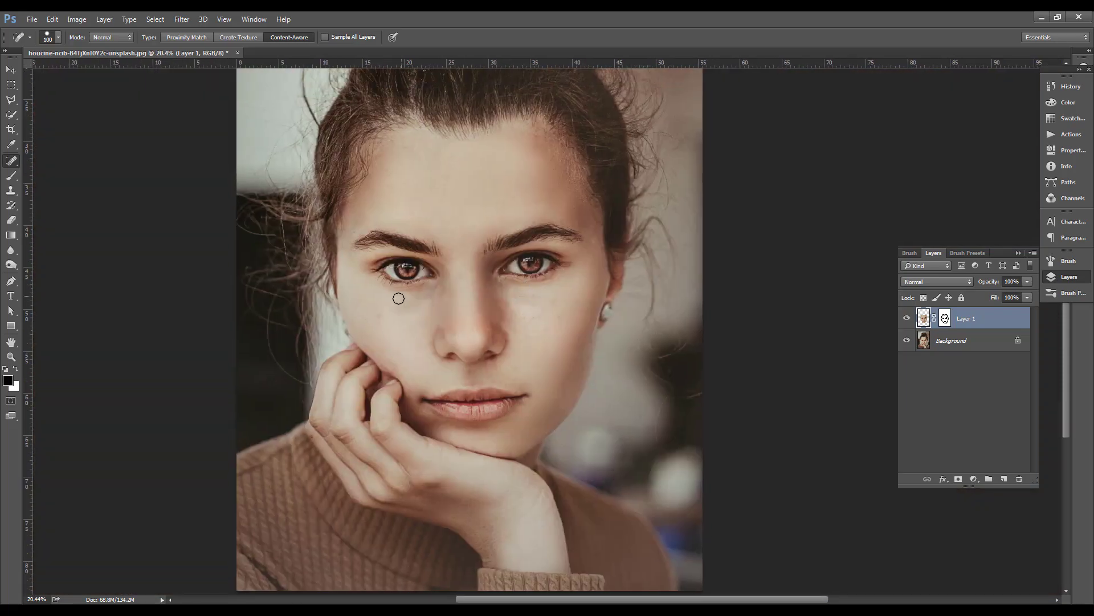
pyautogui.scroll(-4, 661, 345)
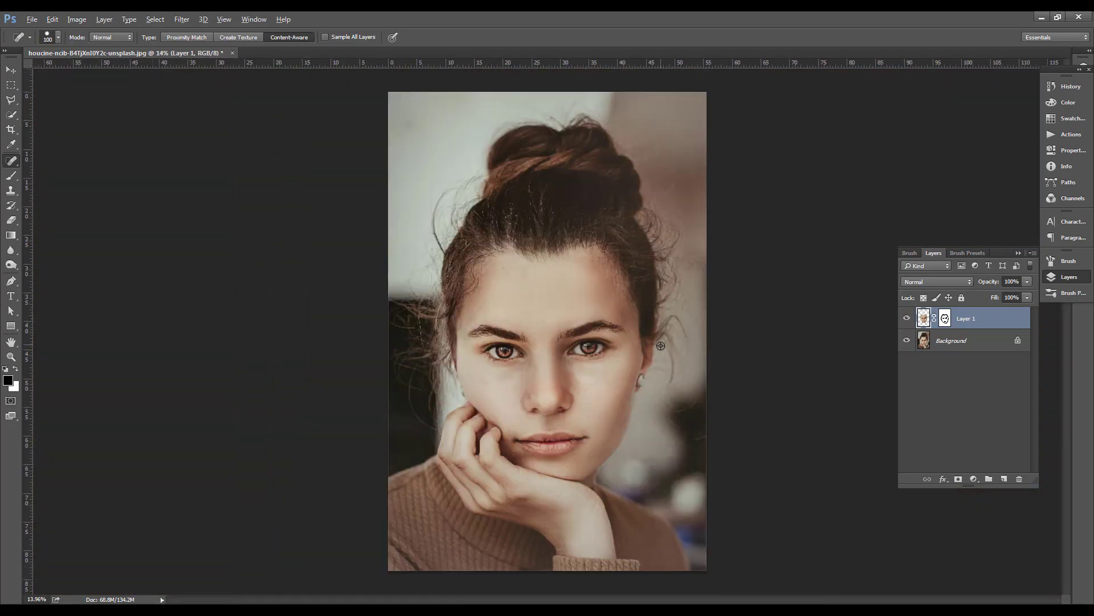
pyautogui.scroll(4, 649, 385)
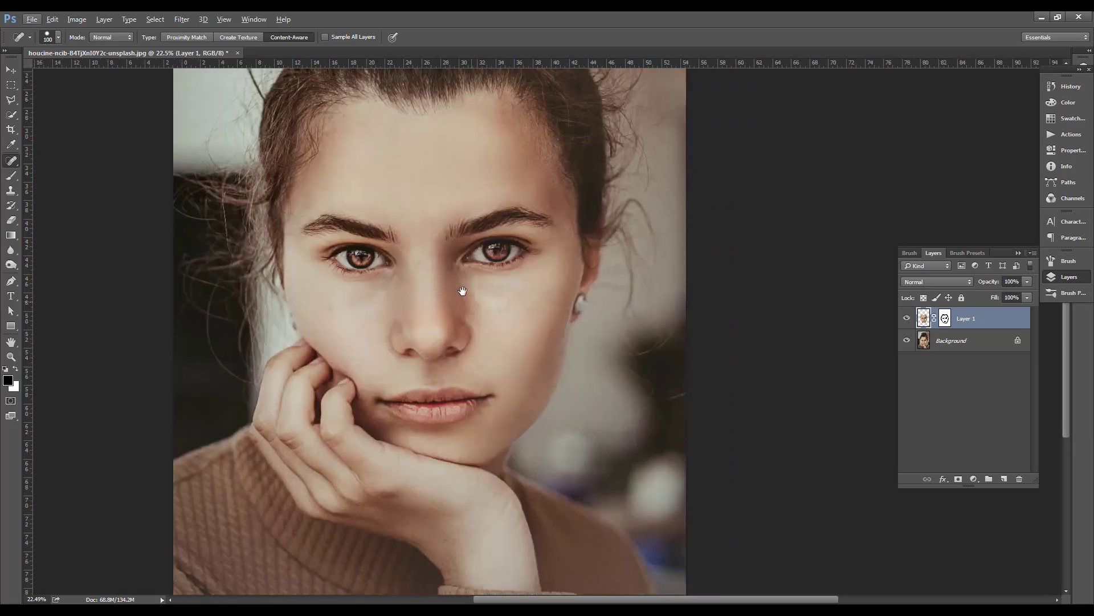
pyautogui.moveTo(464, 286); pyautogui.dragTo(448, 327)
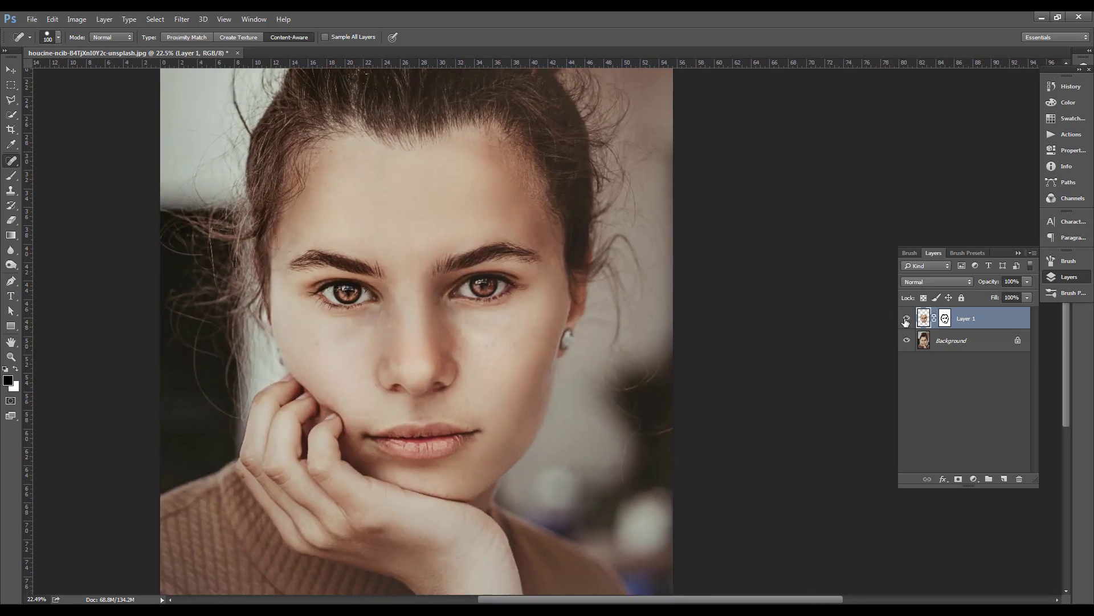
pyautogui.click(906, 320)
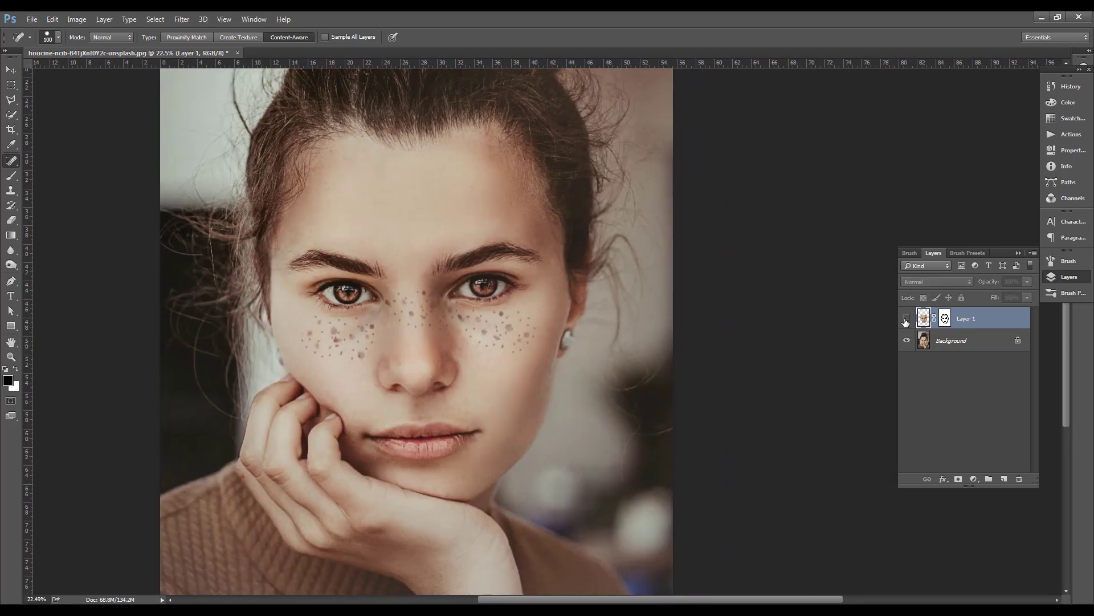
pyautogui.click(906, 319)
pyautogui.scroll(2, 466, 315)
pyautogui.moveTo(496, 340); pyautogui.dragTo(532, 337)
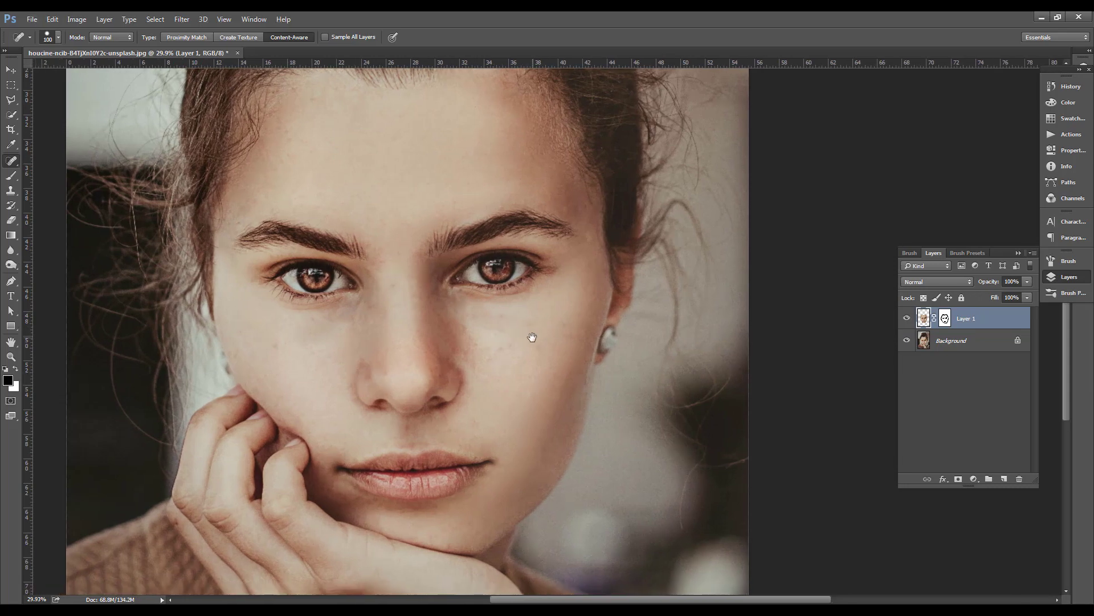
# Apply a slight amount of monochromatic Gaussian noise to Layer 1 with the Add Noise filter
pyautogui.press('v')
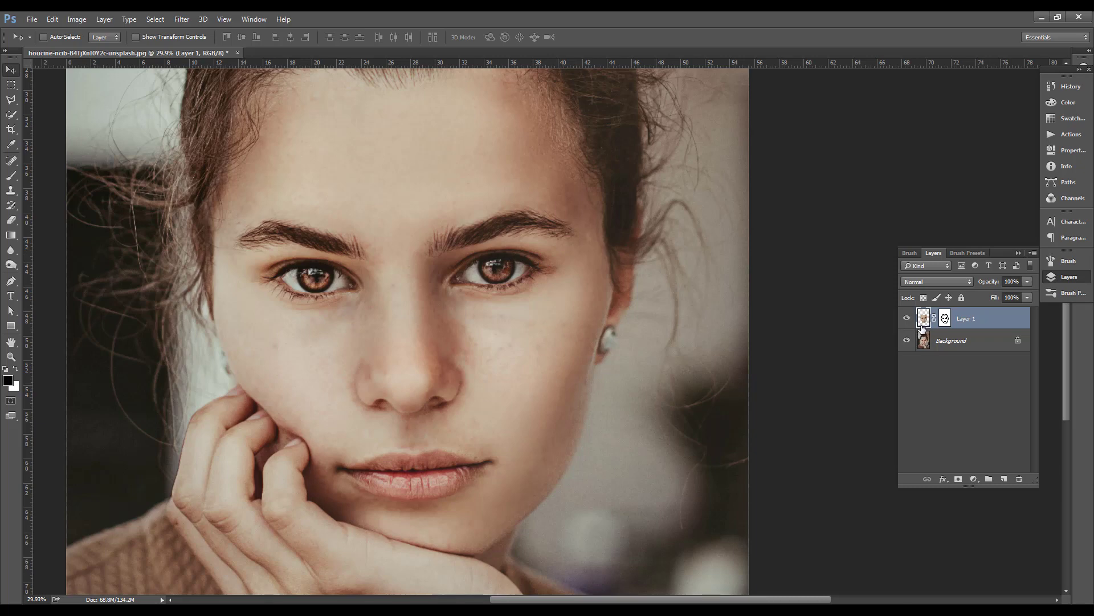
pyautogui.click(182, 19)
pyautogui.moveTo(216, 167)
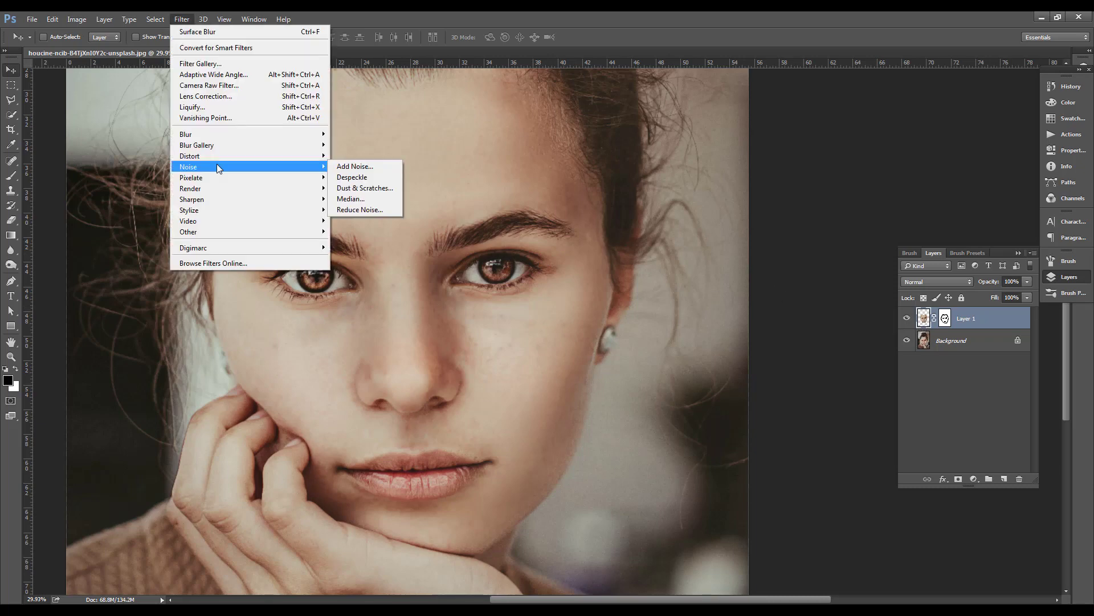
pyautogui.click(350, 169)
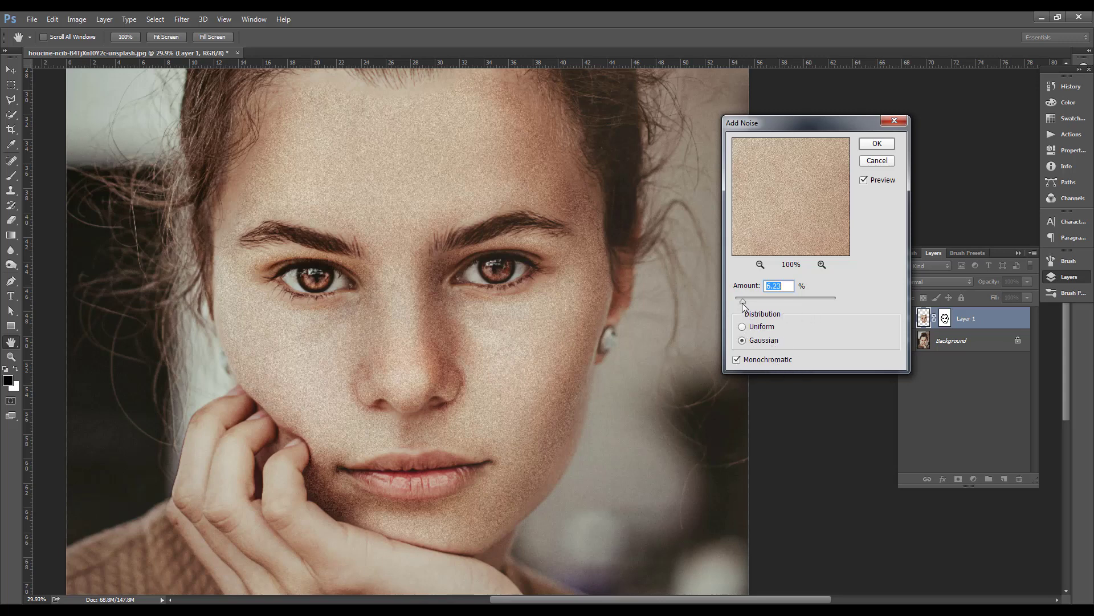
pyautogui.moveTo(743, 303); pyautogui.dragTo(737, 303)
pyautogui.press('Return')
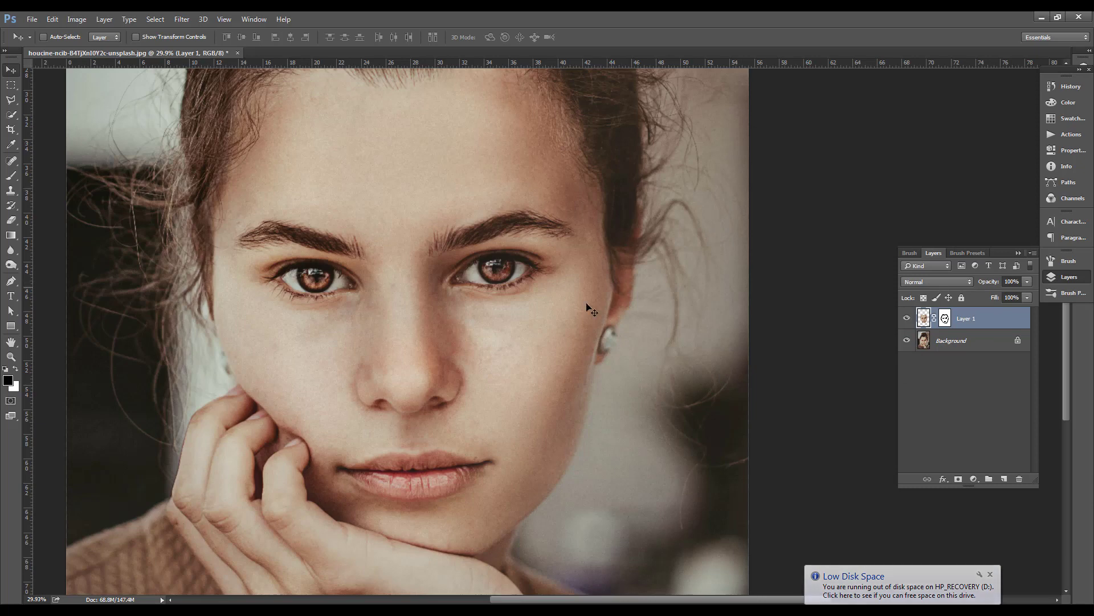
# Create a new layer above Layer 1 and stamp all visible layers into it
pyautogui.hotkey('ctrl', '0')
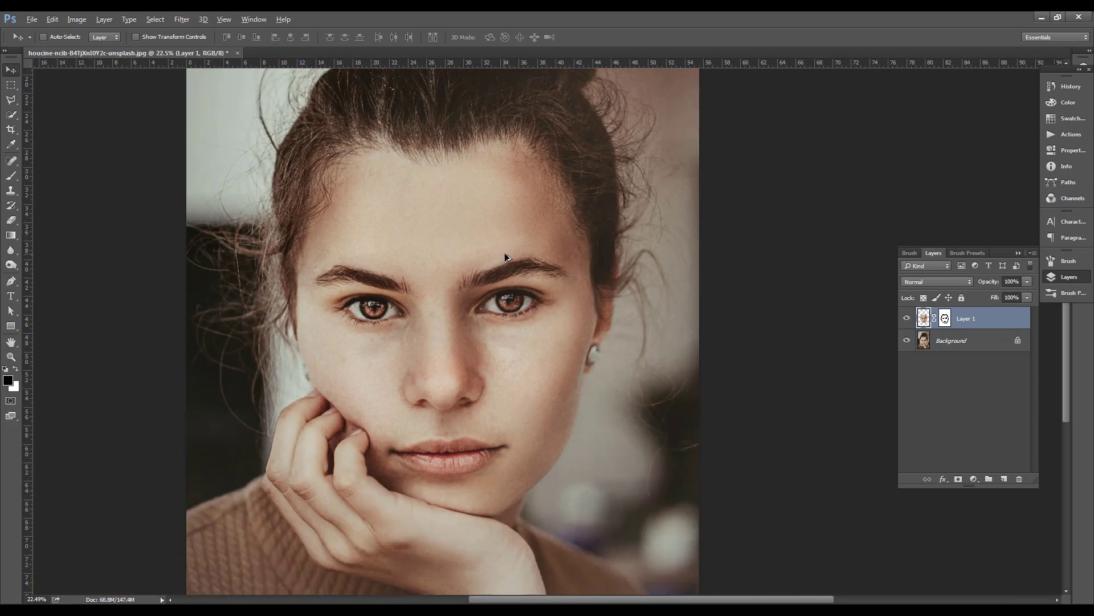
pyautogui.scroll(-3, 506, 257)
pyautogui.scroll(6, 503, 334)
pyautogui.moveTo(591, 347); pyautogui.dragTo(618, 327)
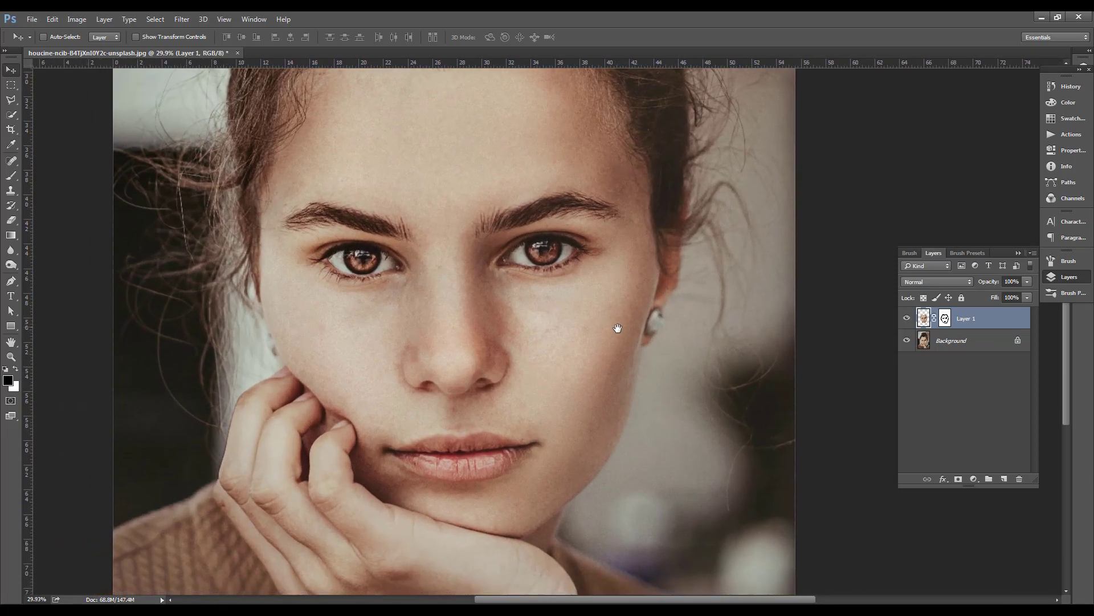
pyautogui.moveTo(624, 403); pyautogui.dragTo(593, 378)
pyautogui.hotkey('ctrl', 'shift', 'alt', 'n')
pyautogui.scroll(1, 716, 404)
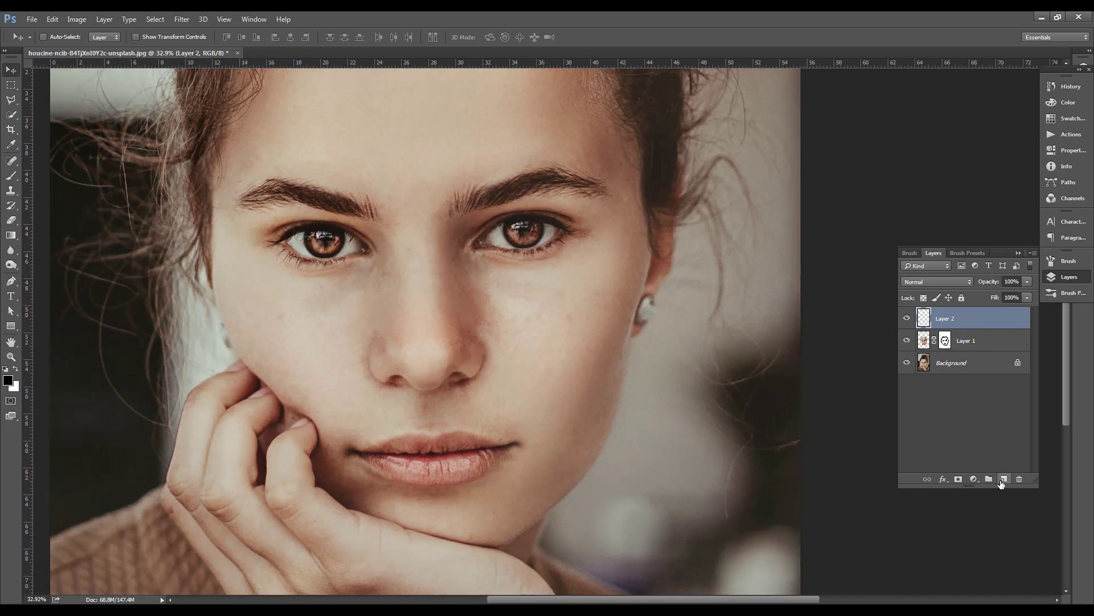
pyautogui.hotkey('ctrl', 'alt', 'shift', 'e')
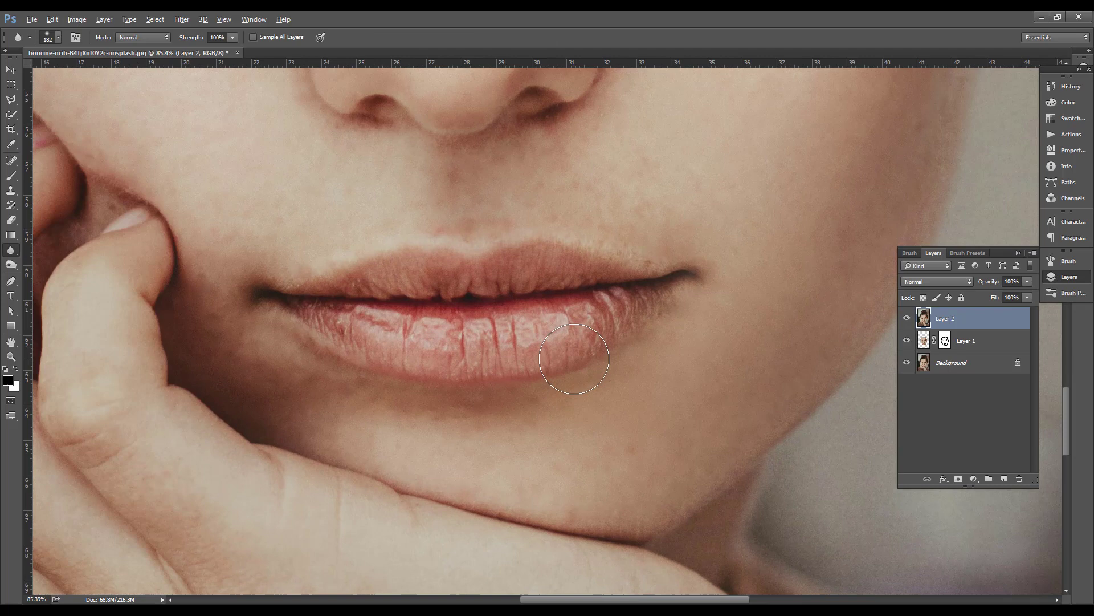
# Soften the creases of the lower lip using the Blur tool at size 61 and 100% strength
pyautogui.rightClick(664, 348)
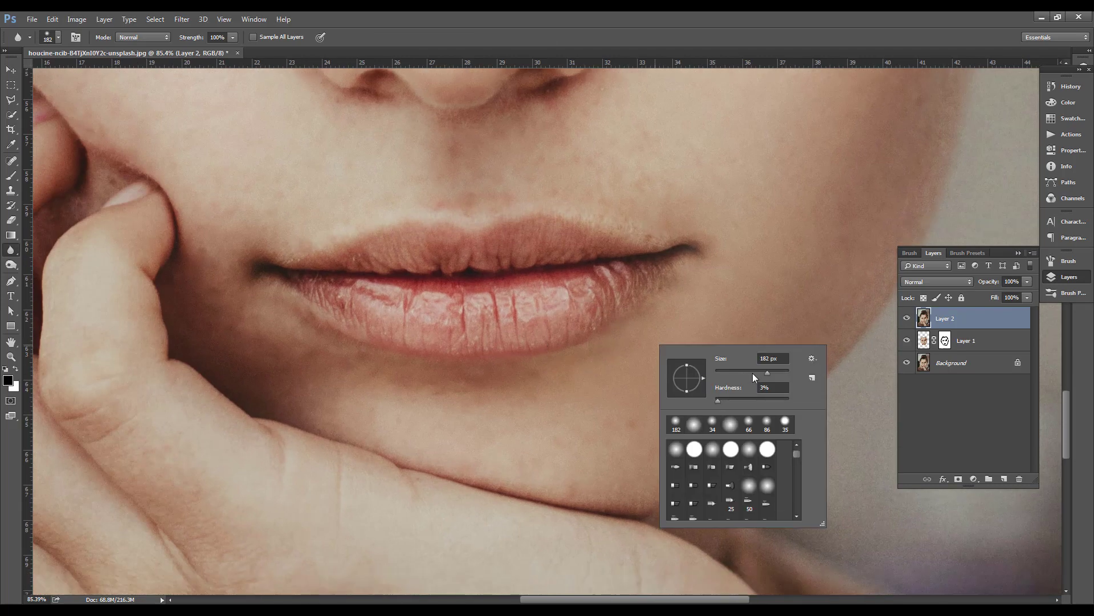
pyautogui.moveTo(546, 317)
pyautogui.mouseDown()
pyautogui.moveTo(551, 327)
pyautogui.moveTo(580, 290)
pyautogui.mouseUp()
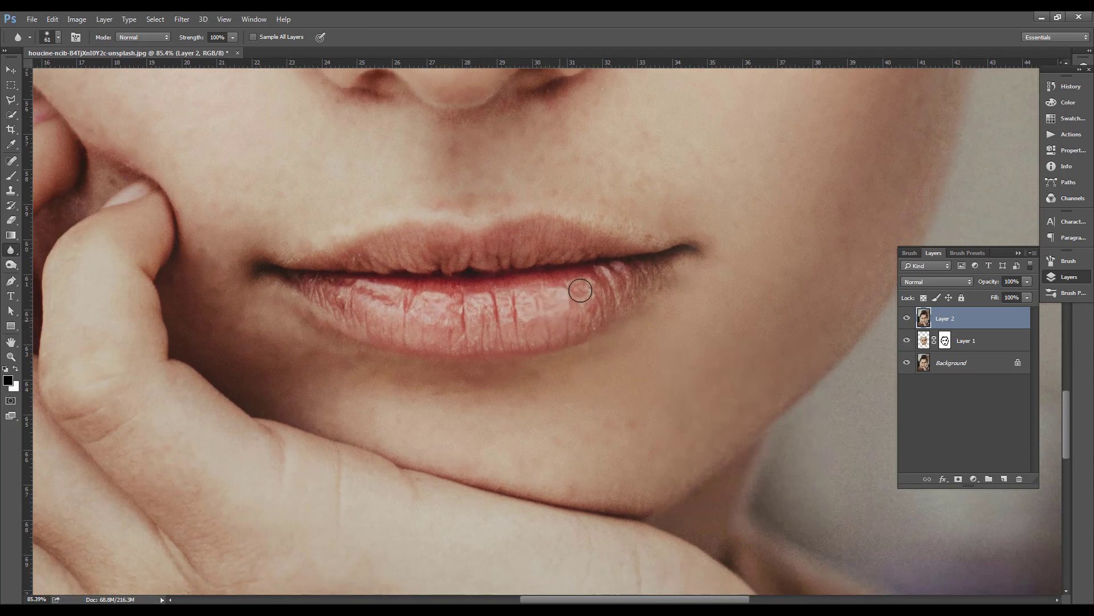
pyautogui.moveTo(245, 292)
pyautogui.mouseDown()
pyautogui.moveTo(477, 296)
pyautogui.moveTo(360, 297)
pyautogui.moveTo(405, 310)
pyautogui.moveTo(374, 320)
pyautogui.moveTo(494, 347)
pyautogui.mouseUp()
pyautogui.moveTo(521, 299); pyautogui.dragTo(549, 371)
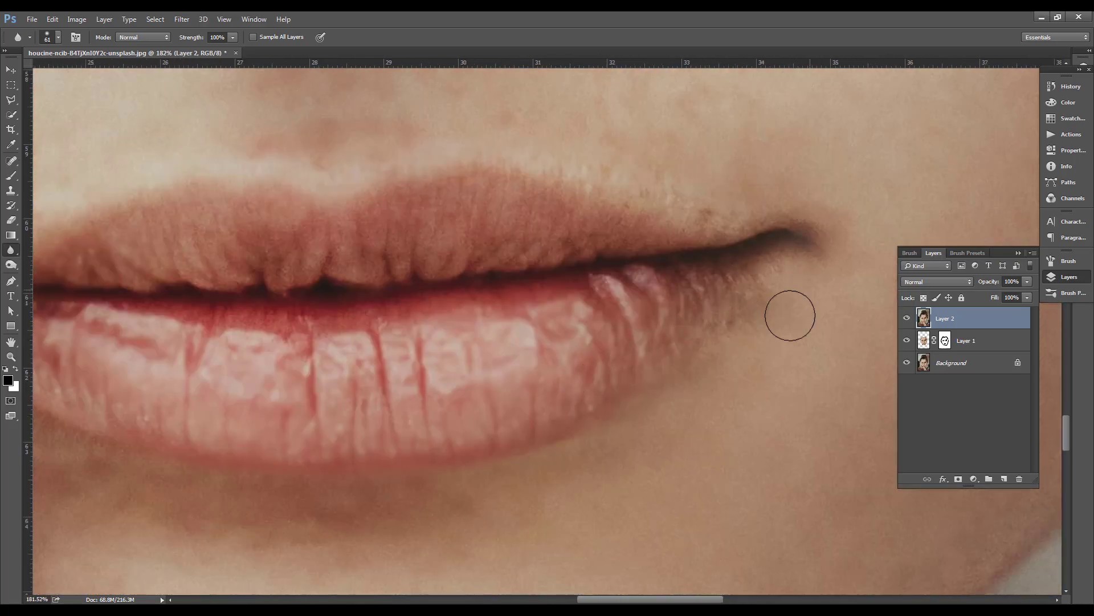
pyautogui.moveTo(128, 360); pyautogui.dragTo(379, 356)
pyautogui.scroll(-5, 499, 370)
pyautogui.scroll(-11, 532, 368)
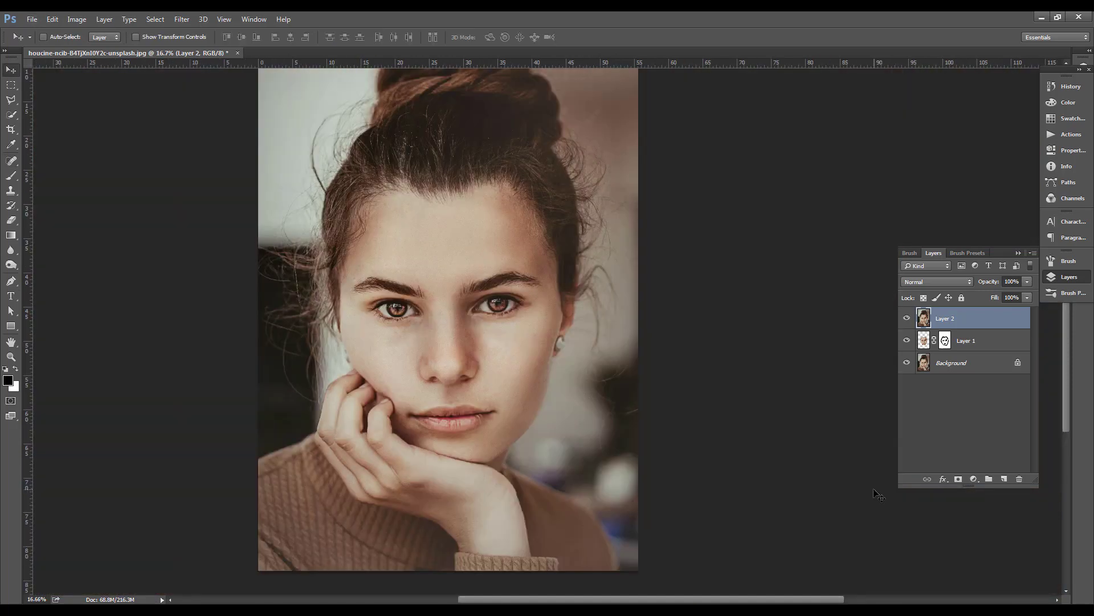
# Add a Levels adjustment layer and apply its automatic color correction with the Find Dark & Light Colors algorithm
pyautogui.click(974, 479)
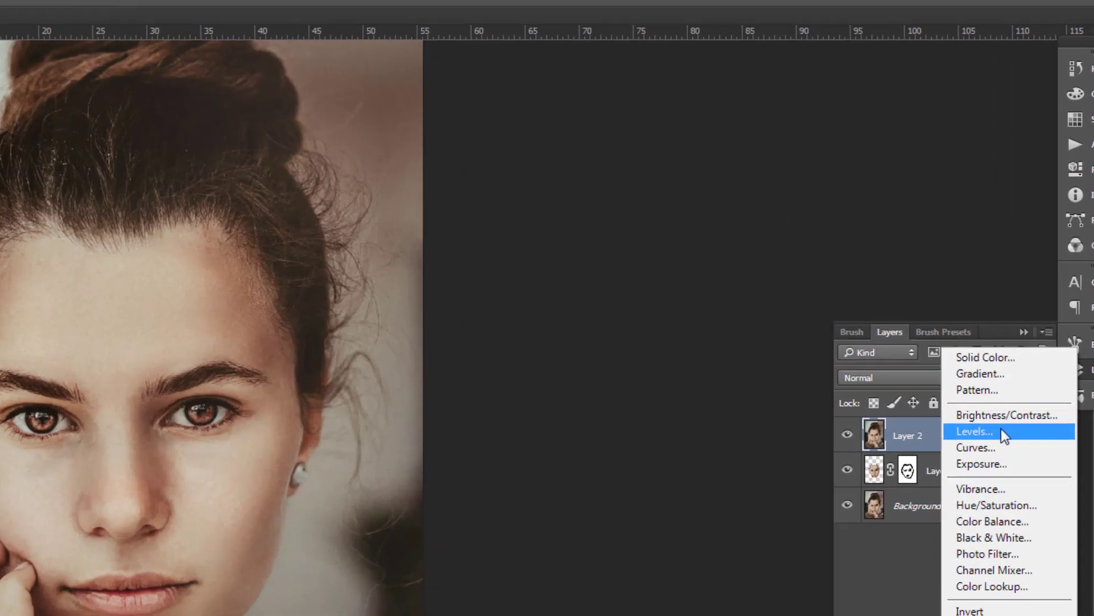
pyautogui.click(1002, 432)
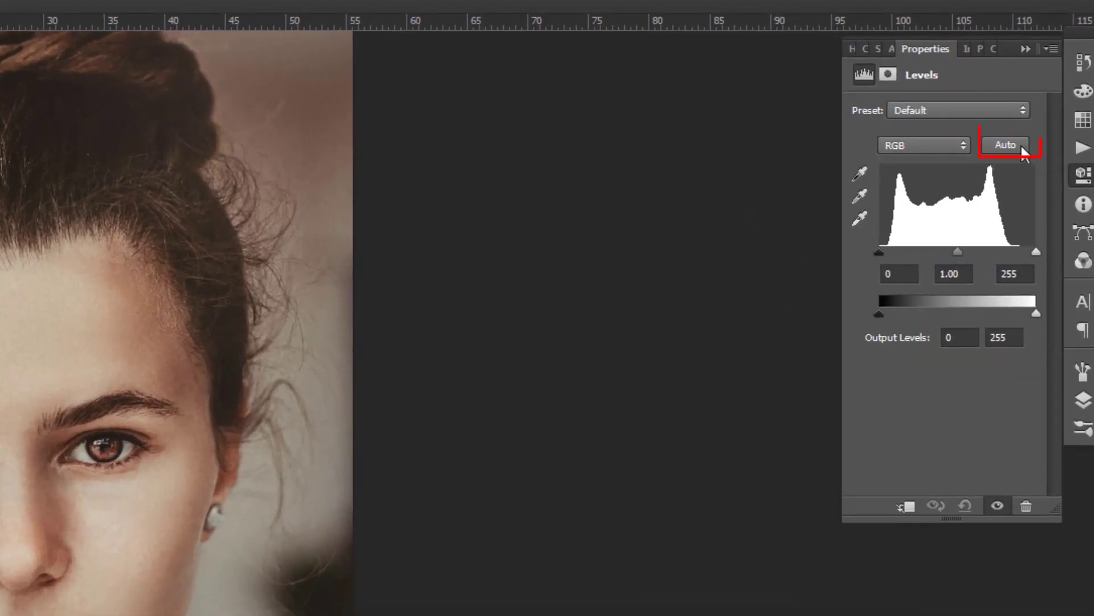
pyautogui.press('alt')
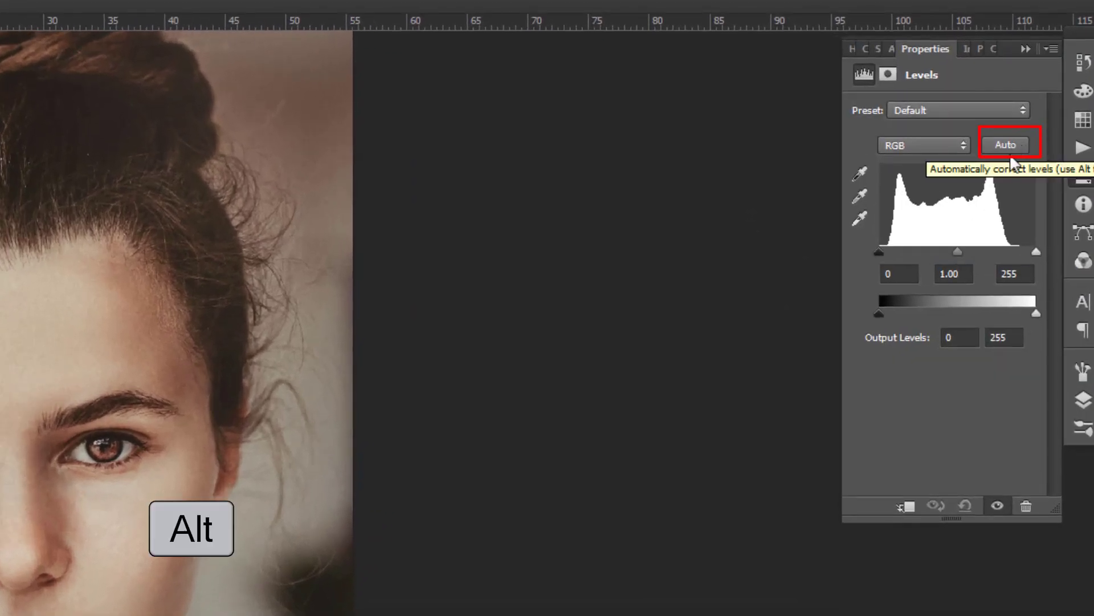
pyautogui.keyDown('alt'); pyautogui.click(1011, 143); pyautogui.keyUp('alt')
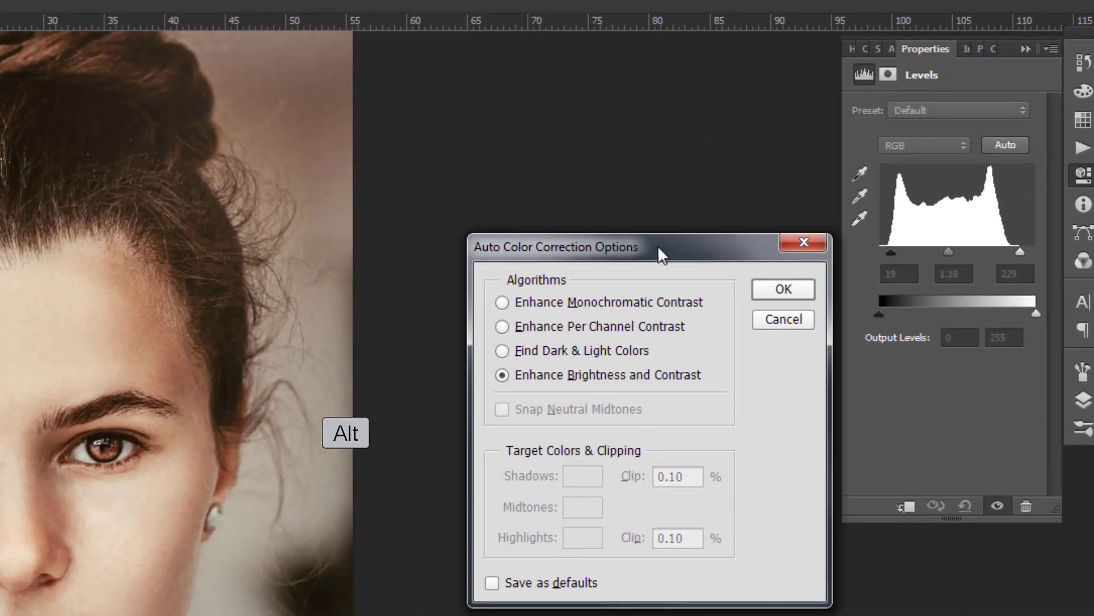
pyautogui.moveTo(658, 247); pyautogui.dragTo(657, 241)
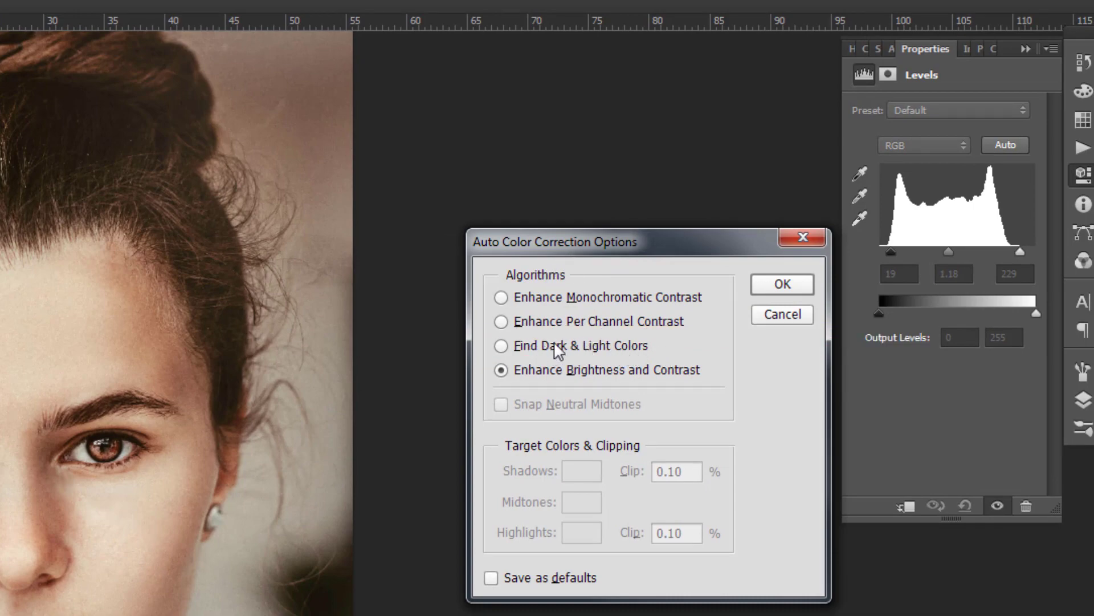
pyautogui.click(515, 352)
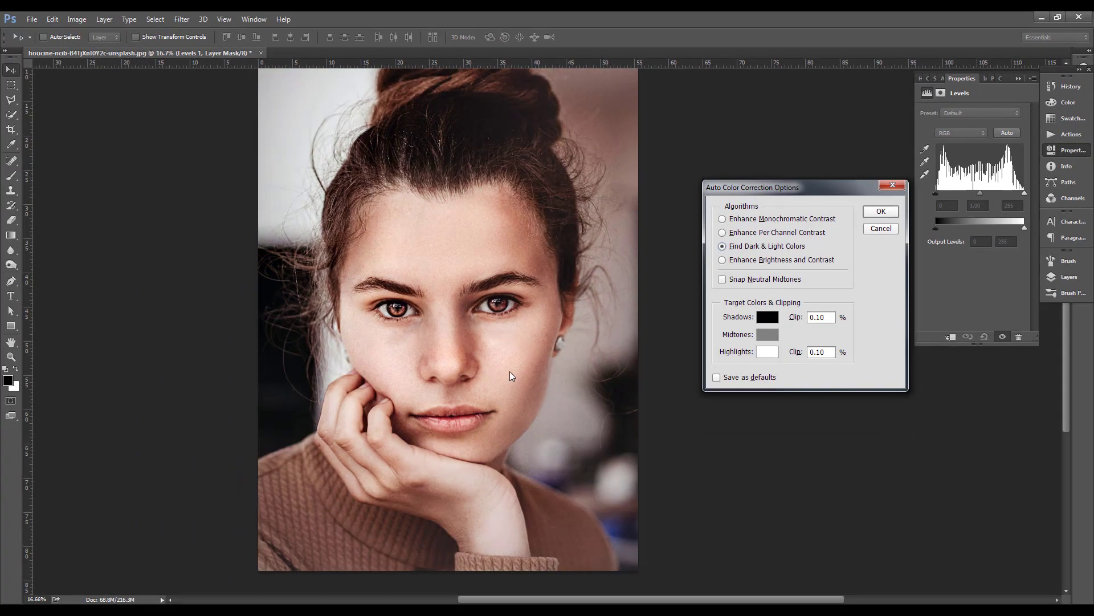
pyautogui.click(882, 212)
# Fit the whole portrait in view and open Layer 2 in the Camera Raw Filter
pyautogui.hotkey('ctrl', '0')
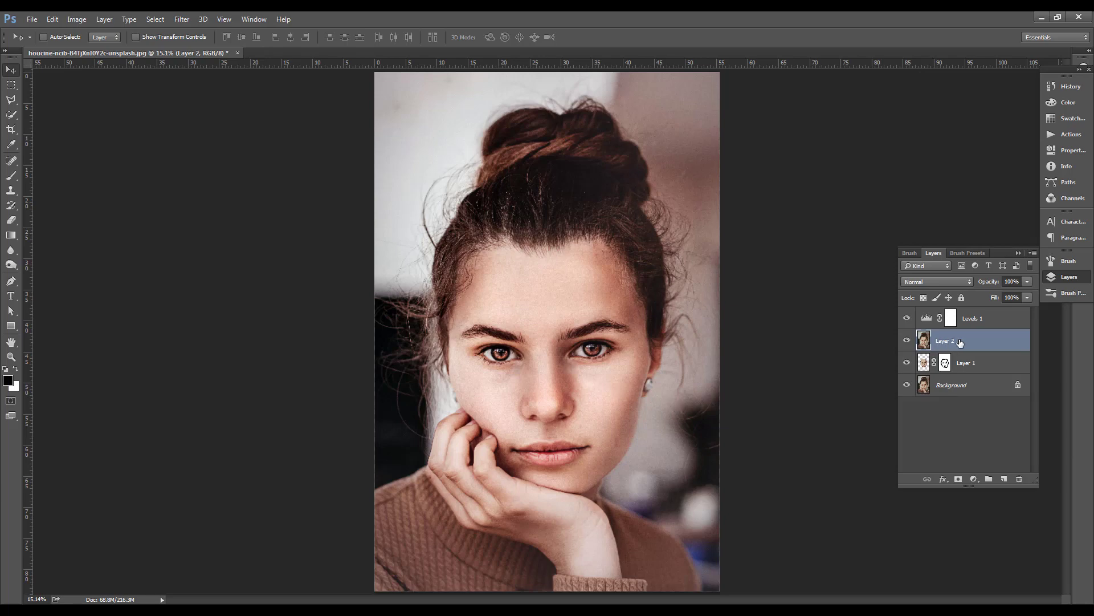
pyautogui.click(182, 19)
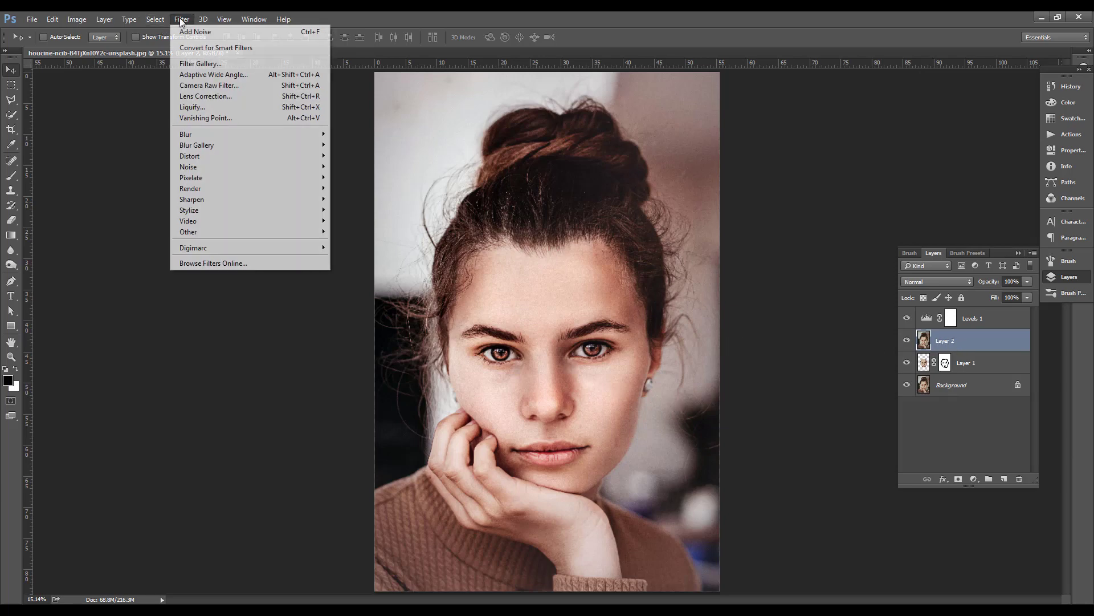
pyautogui.click(247, 86)
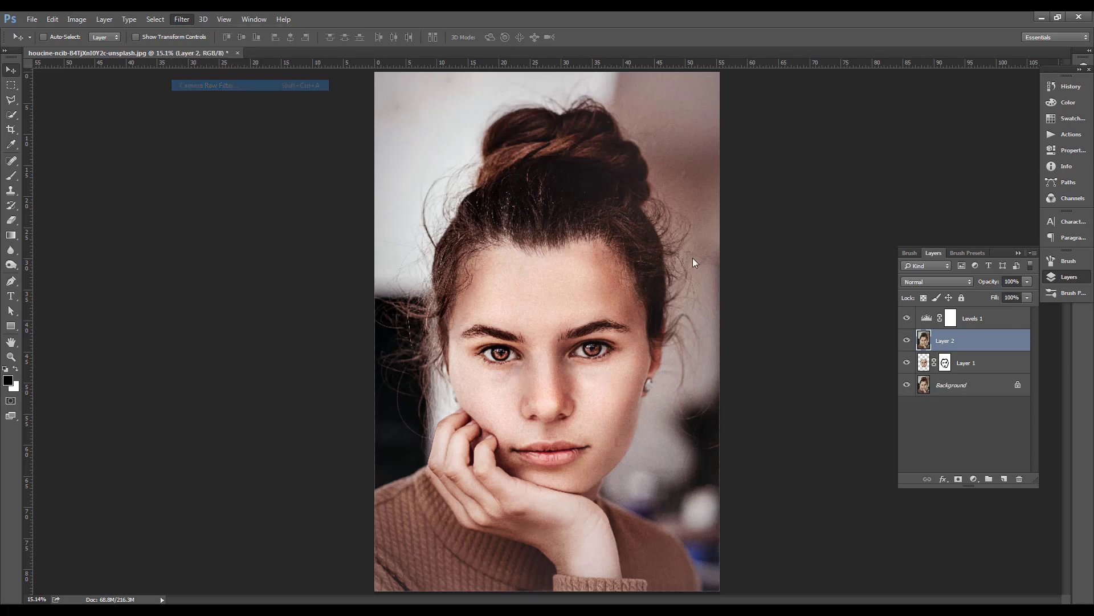
pyautogui.moveTo(339, 26); pyautogui.dragTo(320, 36)
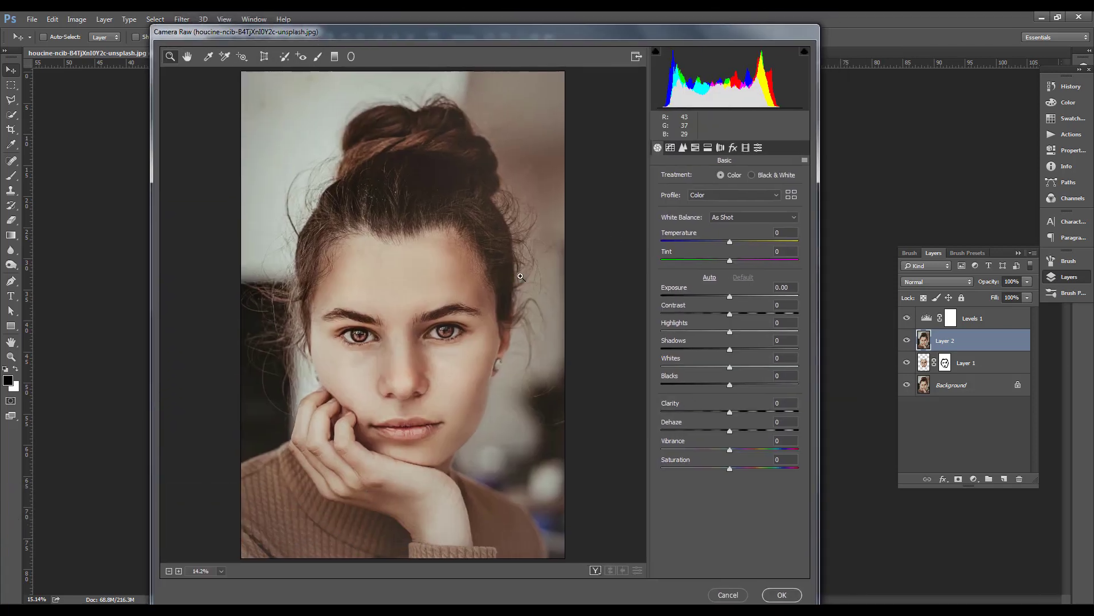
pyautogui.moveTo(436, 35); pyautogui.dragTo(470, 40)
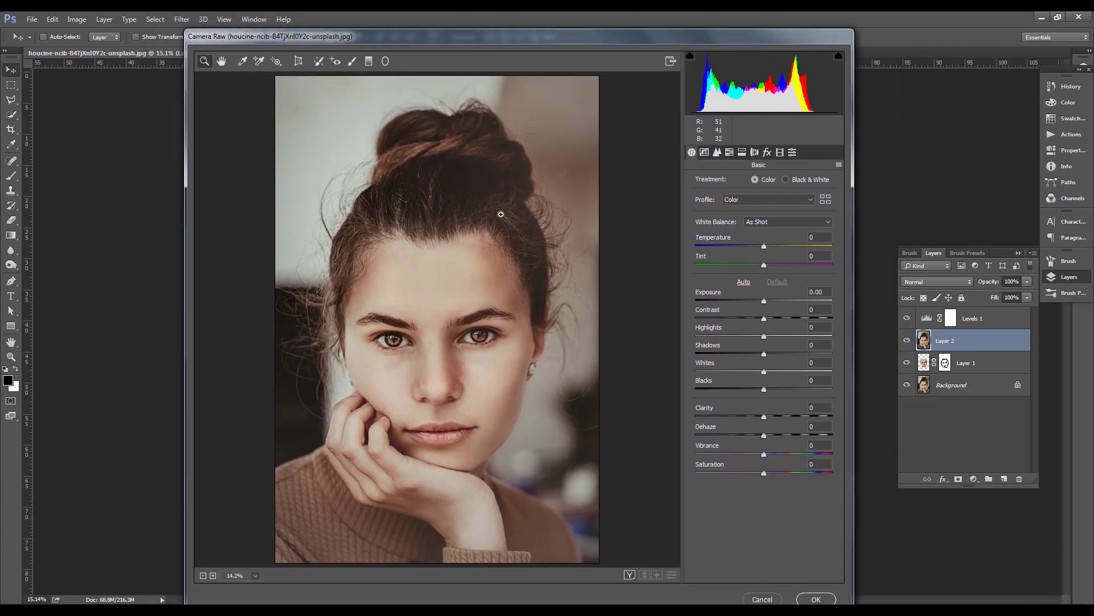
# Set Exposure to +0.60, Contrast to +22, Shadows to -31, Whites to -11 and Clarity to +17, and apply the Camera Raw adjustments
pyautogui.moveTo(764, 301); pyautogui.dragTo(770, 301)
pyautogui.click(768, 317)
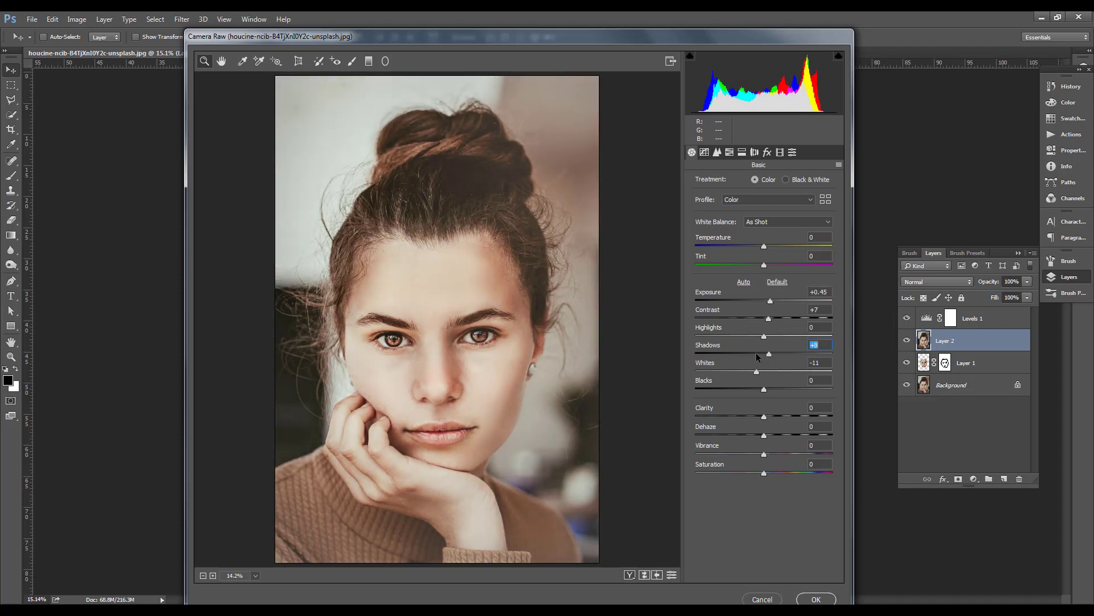
pyautogui.moveTo(757, 355); pyautogui.dragTo(742, 353)
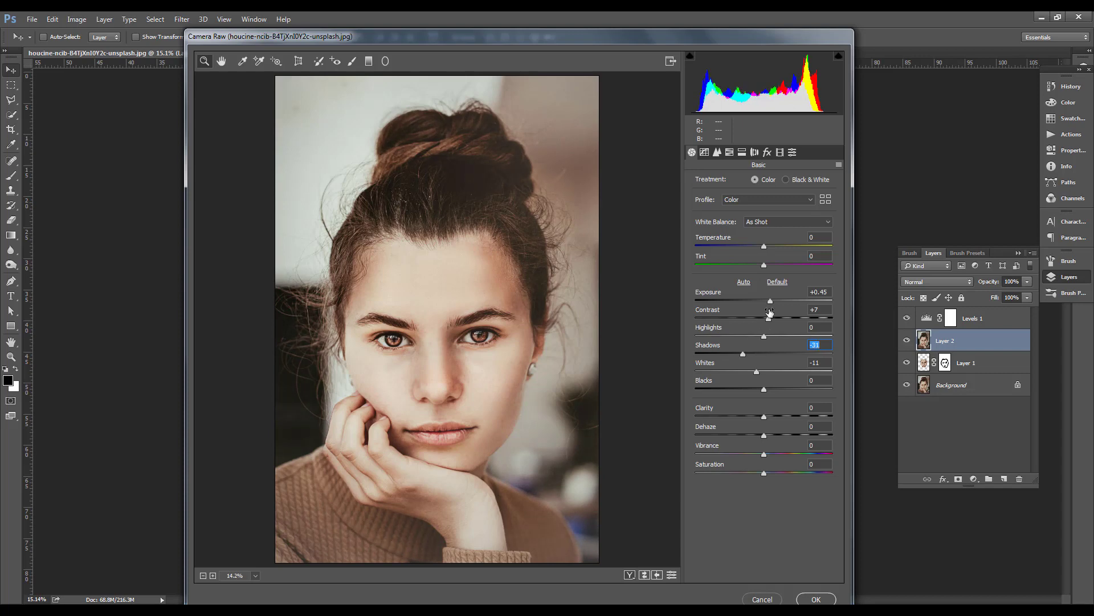
pyautogui.moveTo(770, 302); pyautogui.dragTo(780, 319)
pyautogui.moveTo(764, 417); pyautogui.dragTo(776, 418)
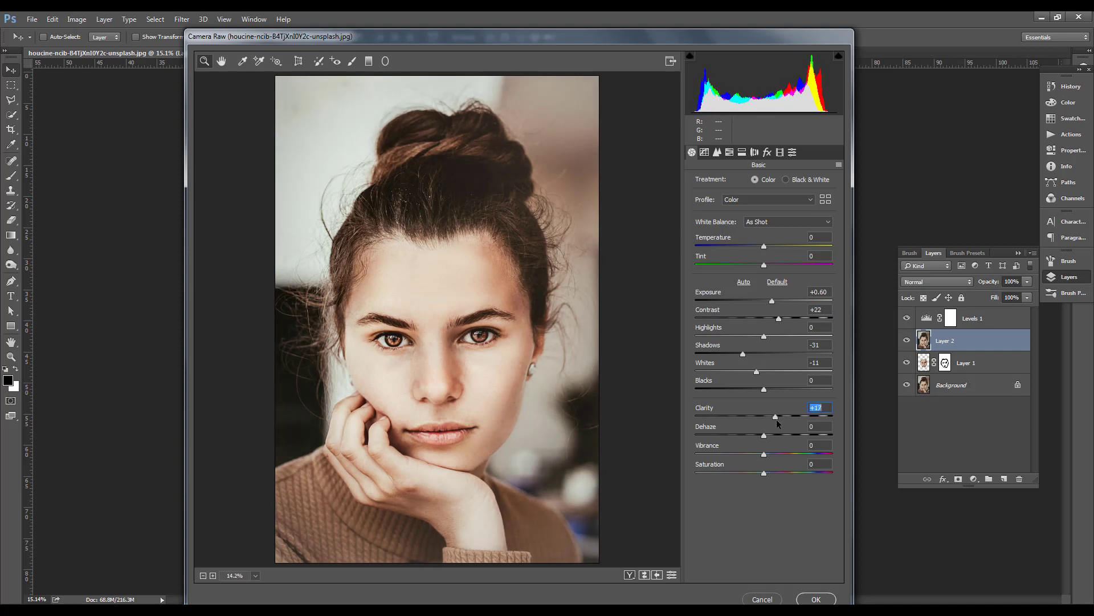
pyautogui.click(816, 599)
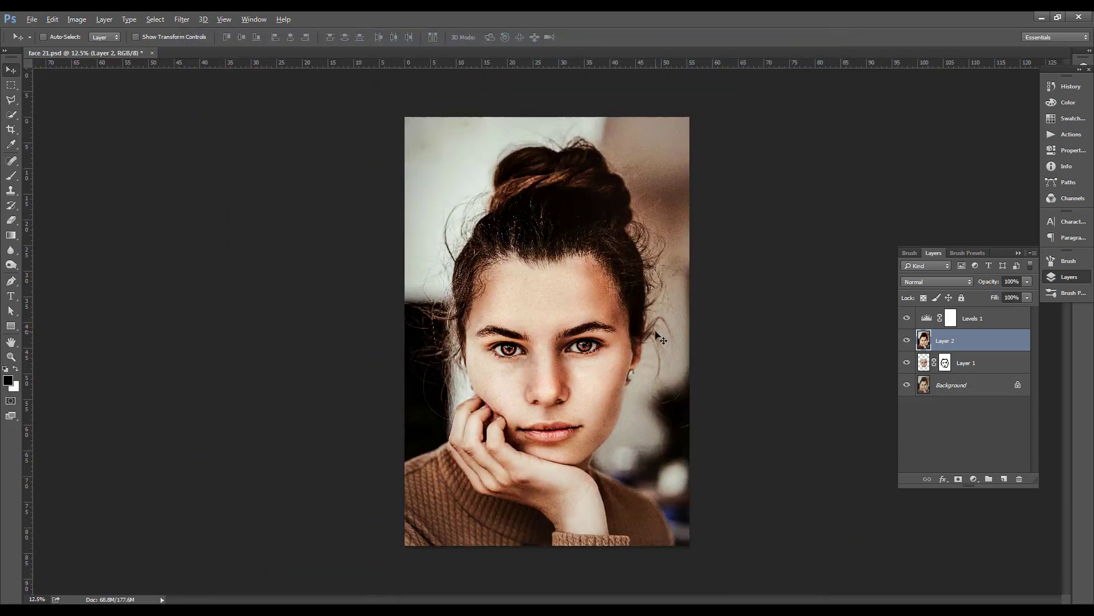
# Examine the finished retouch on the face, skin and hair, both close up and across the whole portrait
pyautogui.scroll(3, 663, 335)
pyautogui.moveTo(663, 335); pyautogui.dragTo(662, 293)
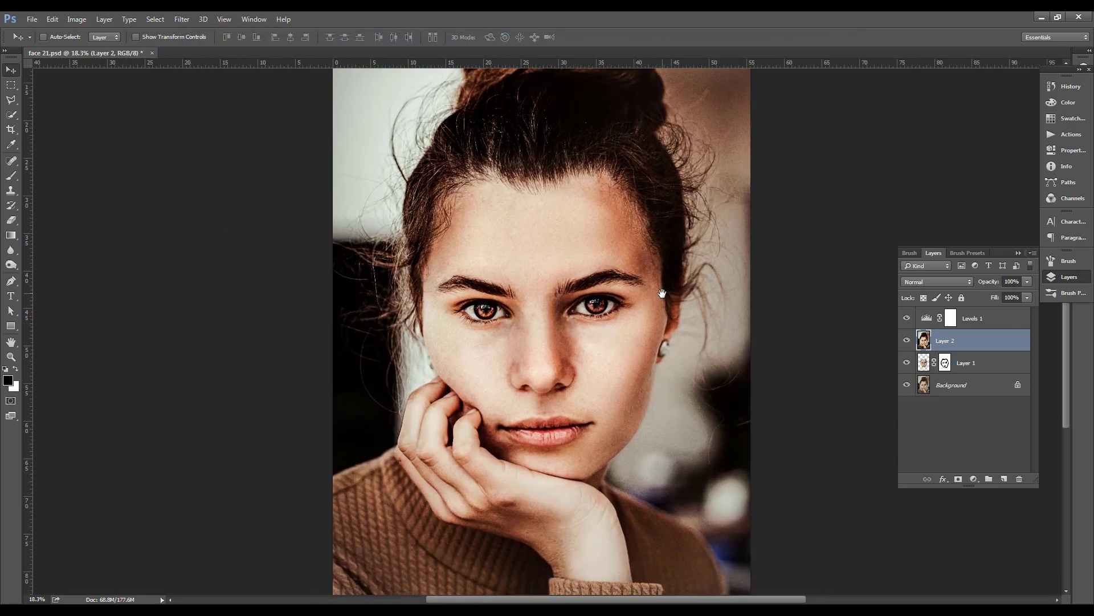
pyautogui.scroll(-2, 664, 305)
pyautogui.scroll(5, 656, 314)
pyautogui.scroll(-3, 631, 355)
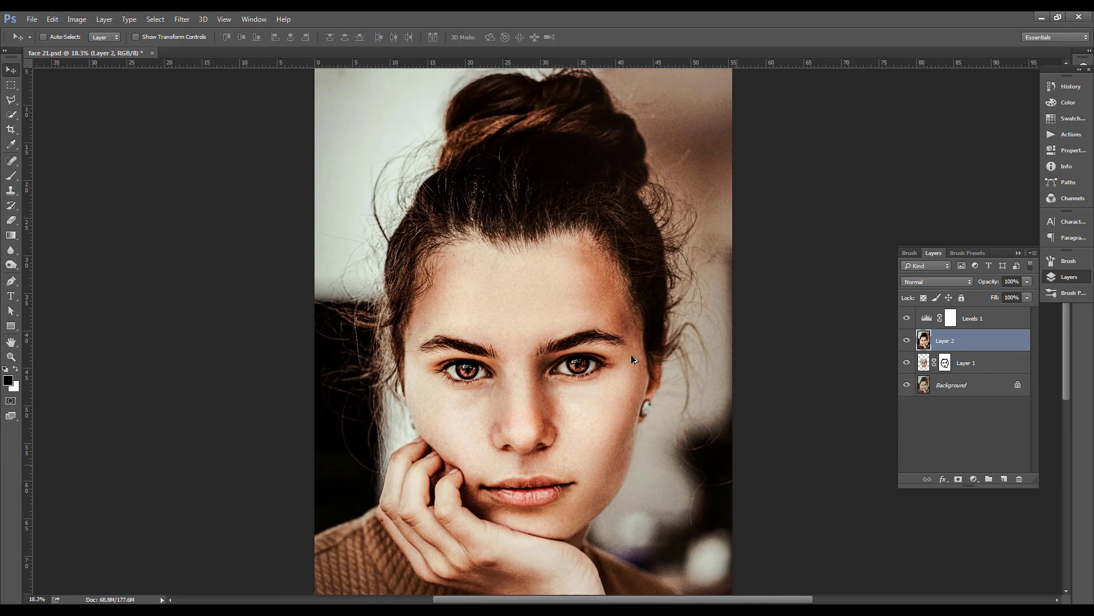
pyautogui.scroll(-1, 633, 358)
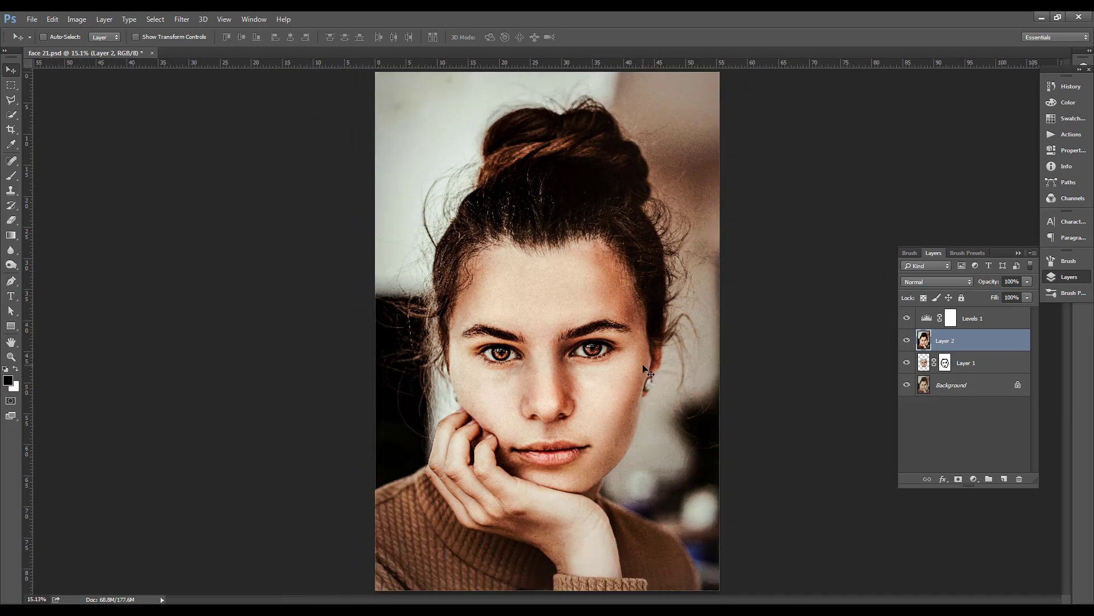
pyautogui.scroll(-1, 647, 363)
pyautogui.scroll(3, 673, 367)
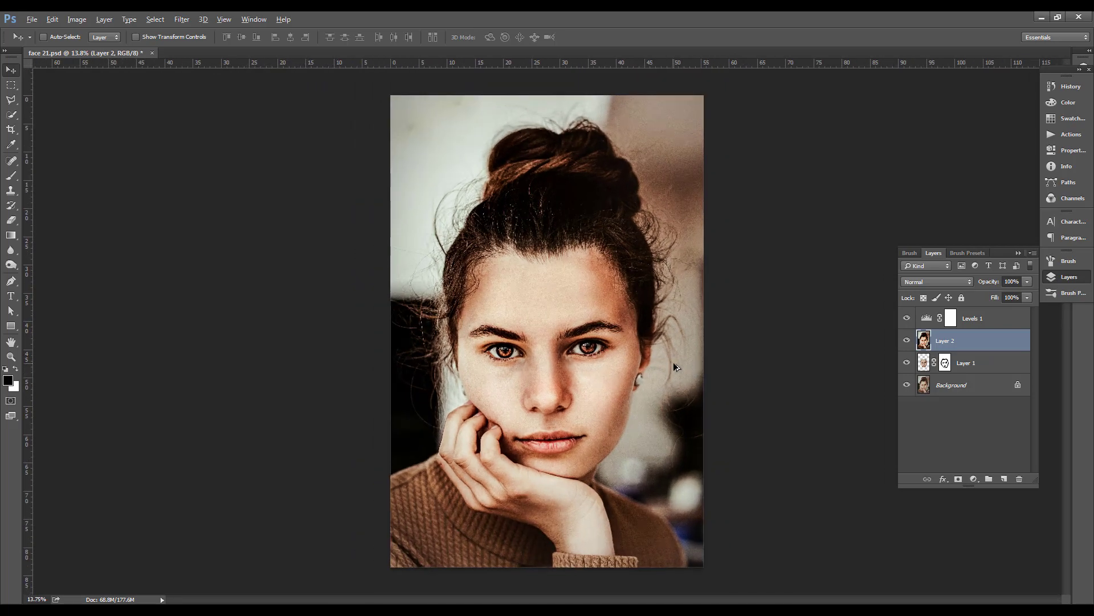
pyautogui.scroll(2, 566, 342)
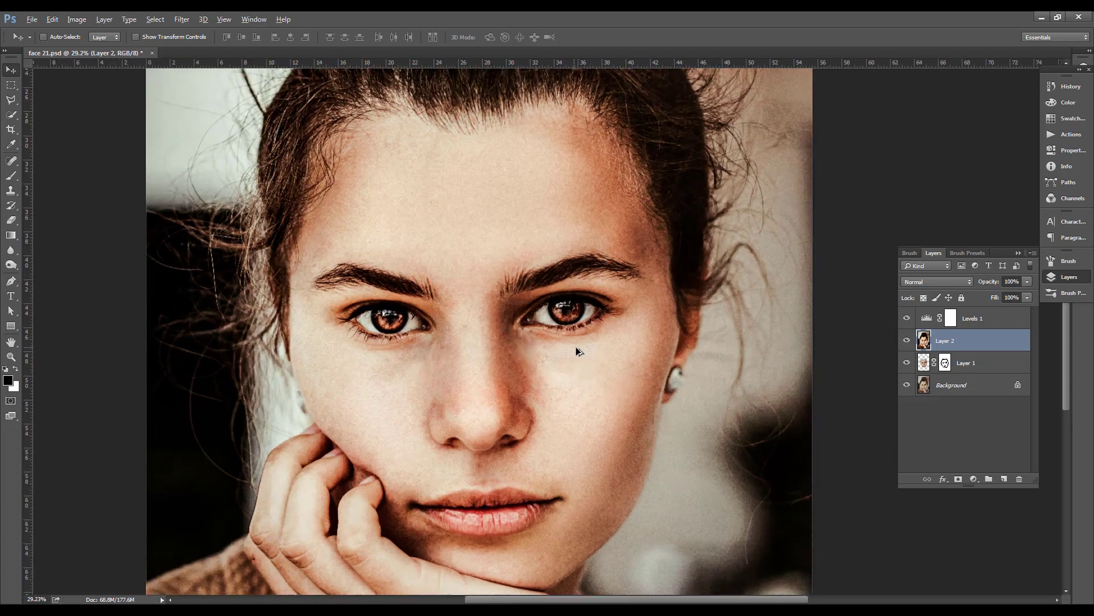
pyautogui.scroll(-3, 595, 346)
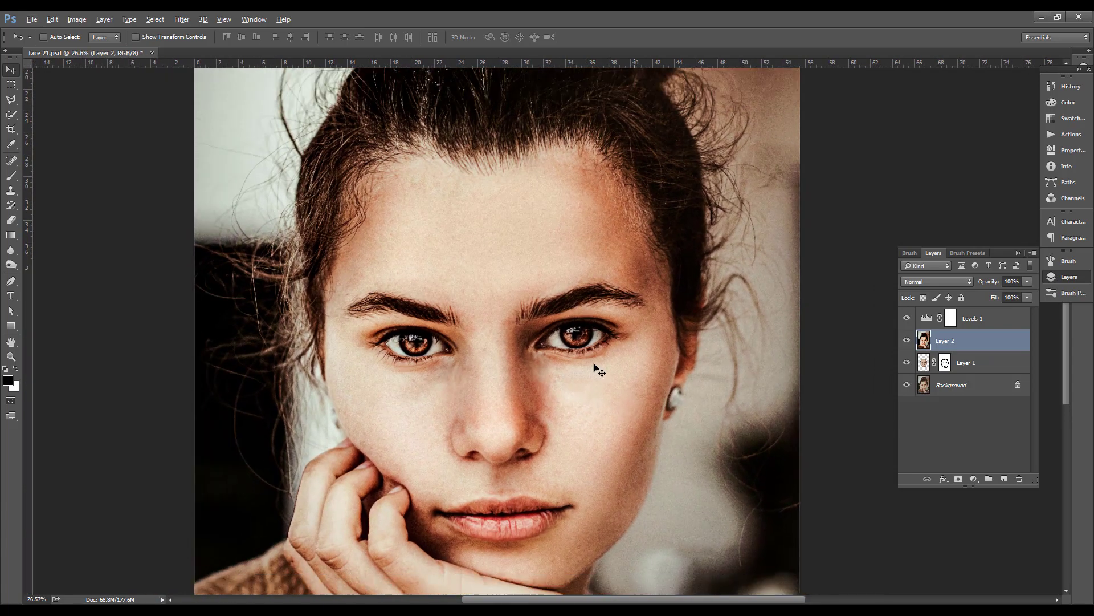
pyautogui.scroll(-1, 608, 364)
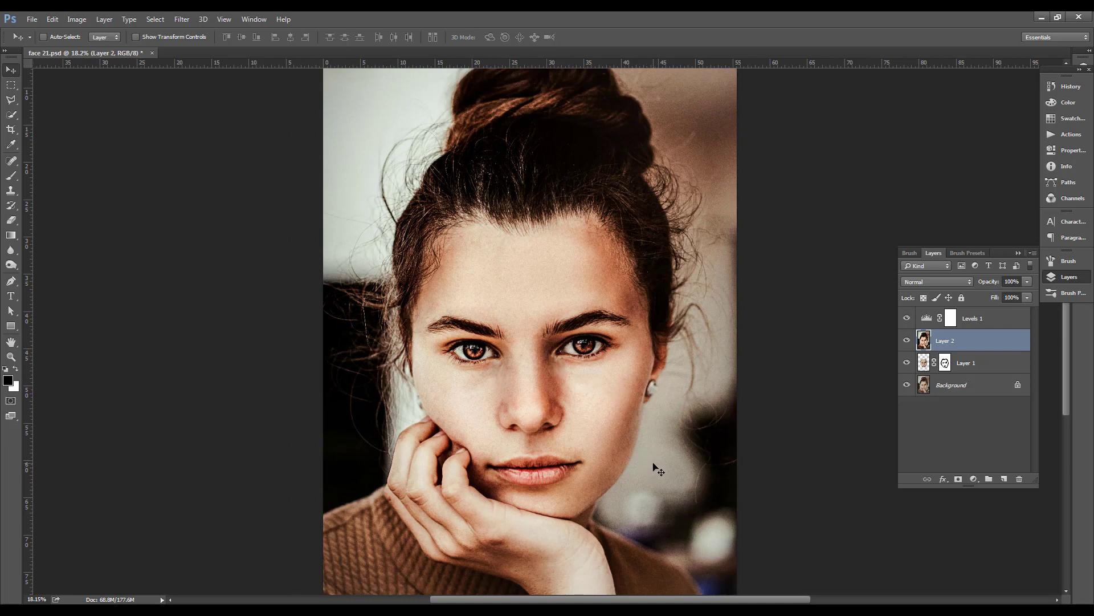
pyautogui.moveTo(651, 335); pyautogui.dragTo(663, 294)
pyautogui.scroll(-2, 664, 311)
pyautogui.scroll(5, 633, 345)
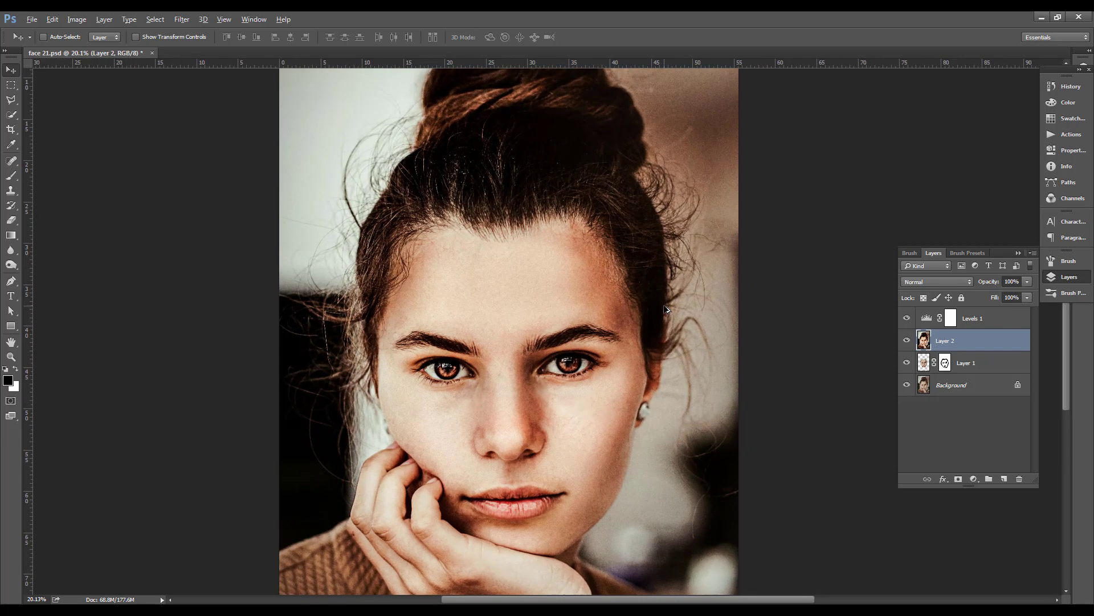
pyautogui.scroll(-3, 631, 356)
pyautogui.scroll(-2, 631, 354)
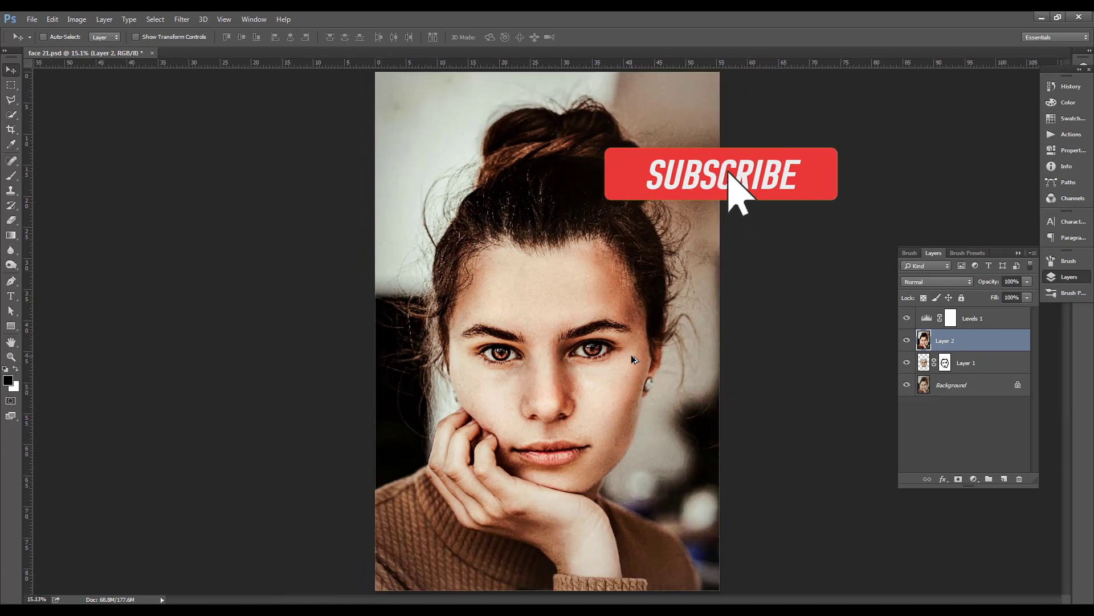